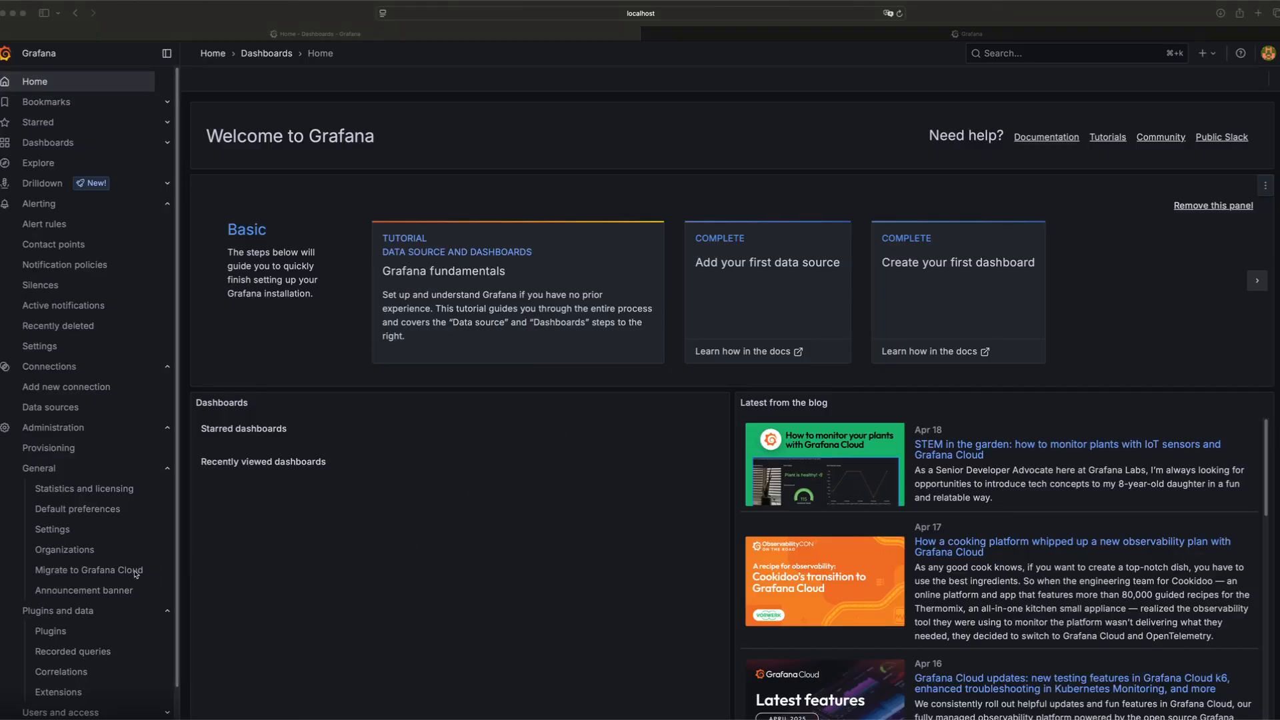
Open Migrate to Grafana Cloud on the self-managed instance and start migrating this instance to Cloud
click(133, 572)
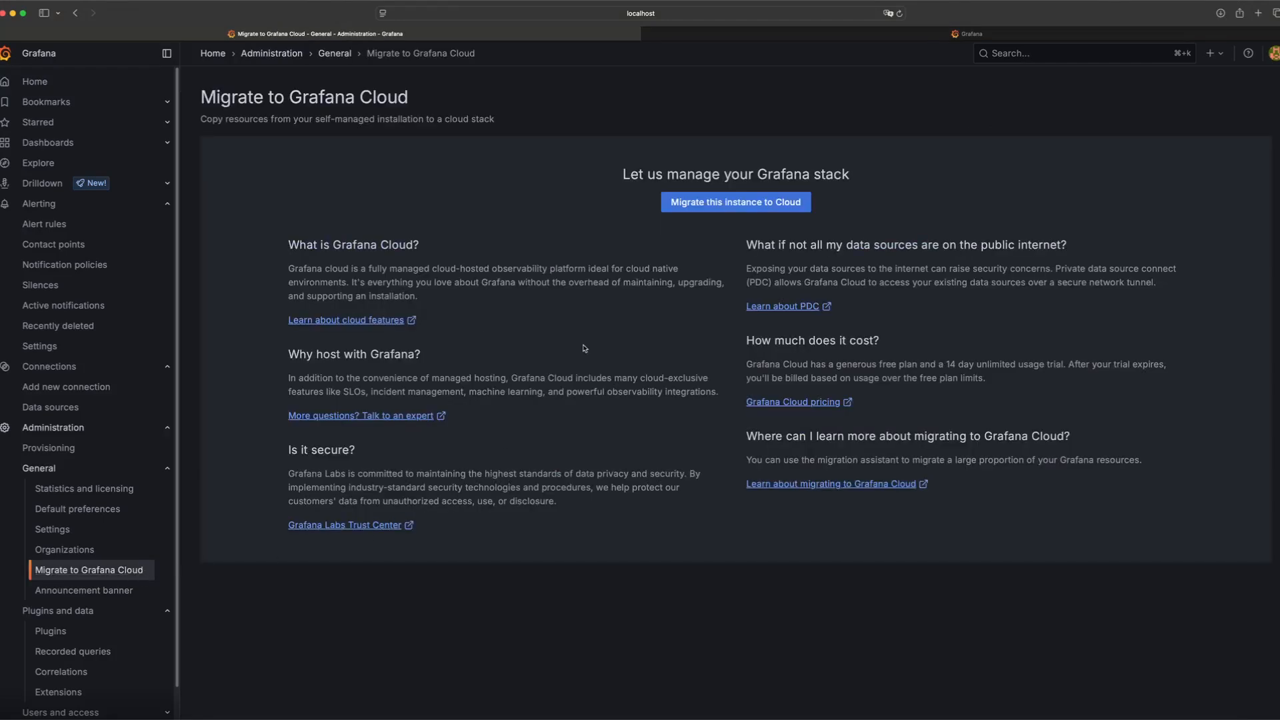
click(734, 211)
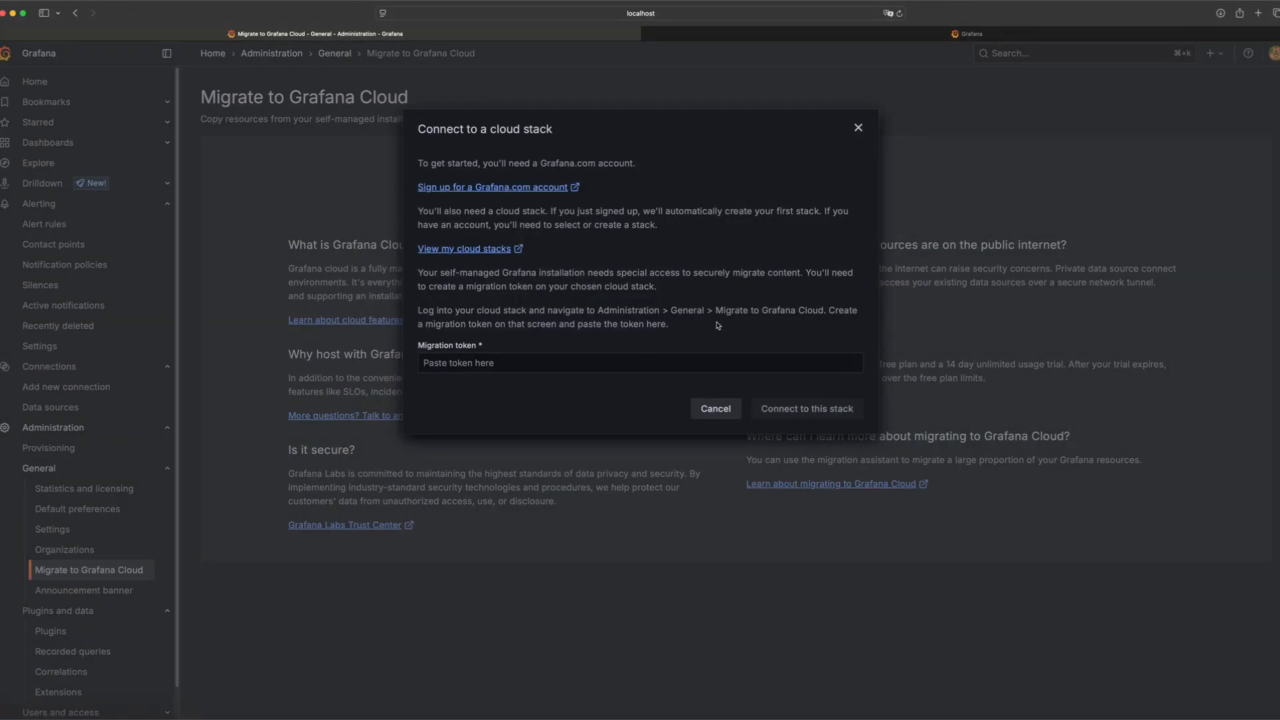
Switch to the cloud stack tab and review its existing dashboards and data sources
click(990, 36)
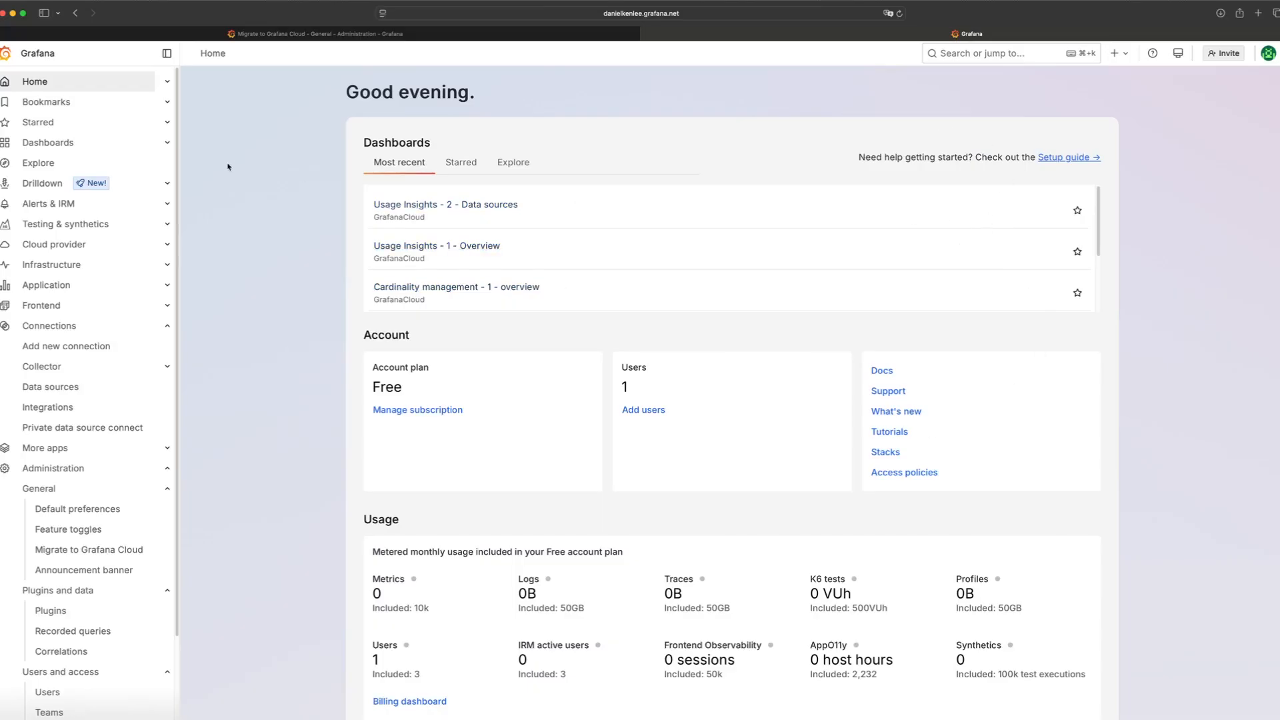
click(75, 146)
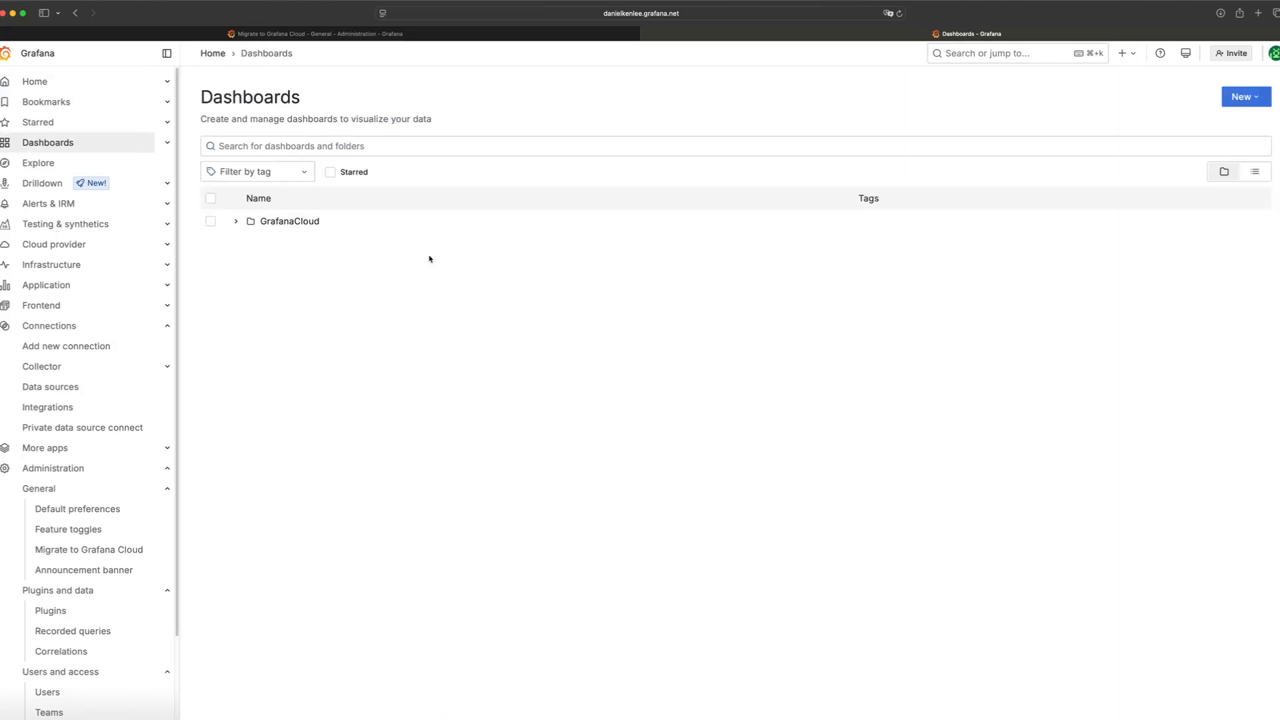
click(236, 221)
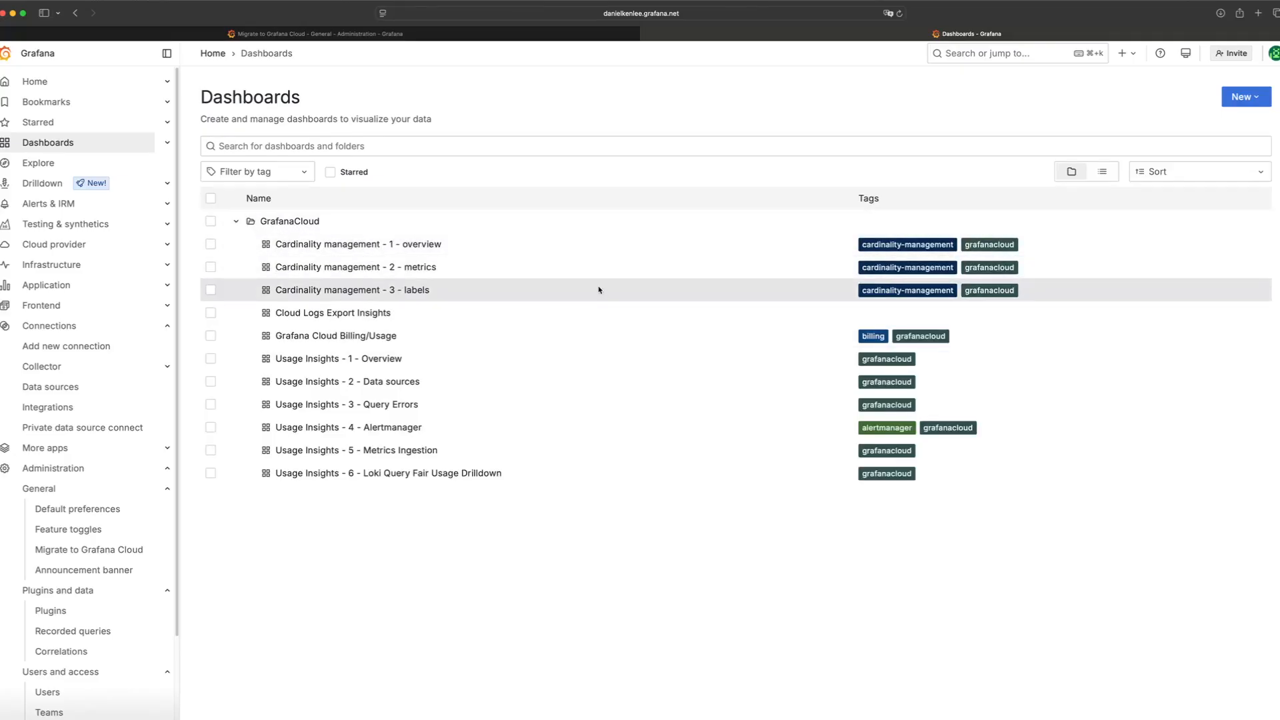
click(100, 385)
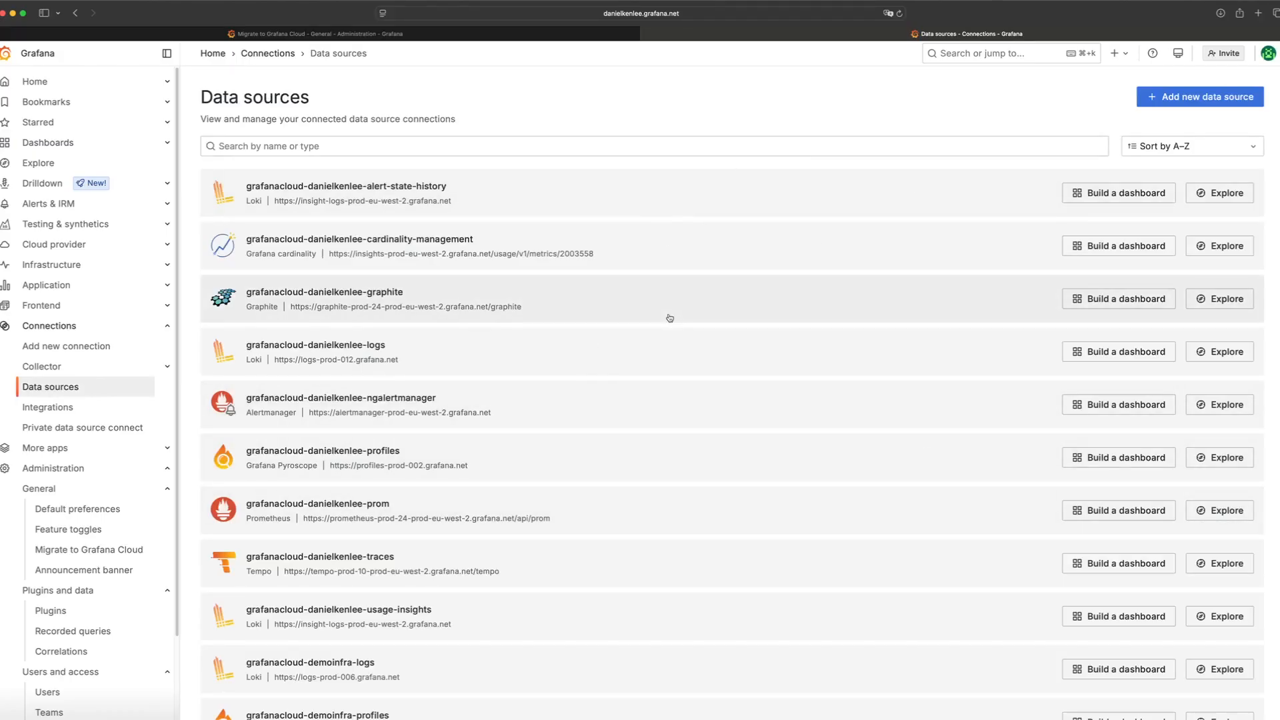
Open Migrate to Grafana Cloud on the cloud stack, generate a migration token and copy it to the clipboard
click(106, 549)
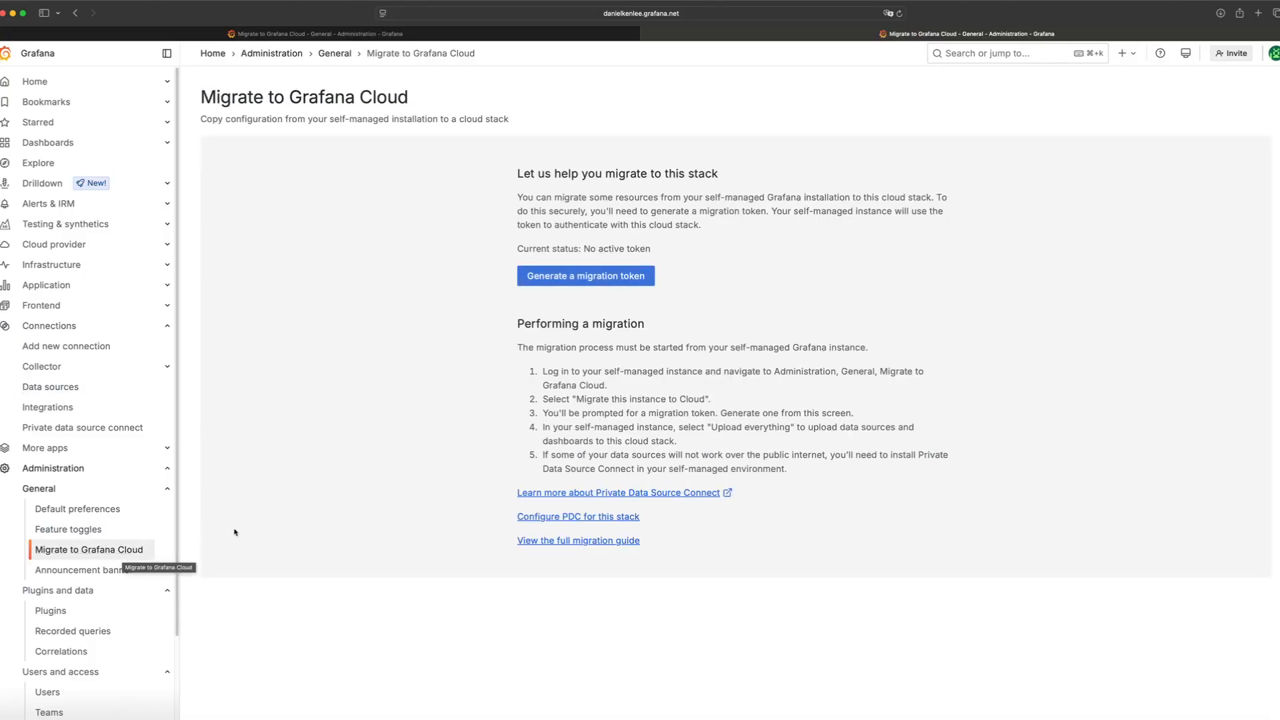
click(622, 278)
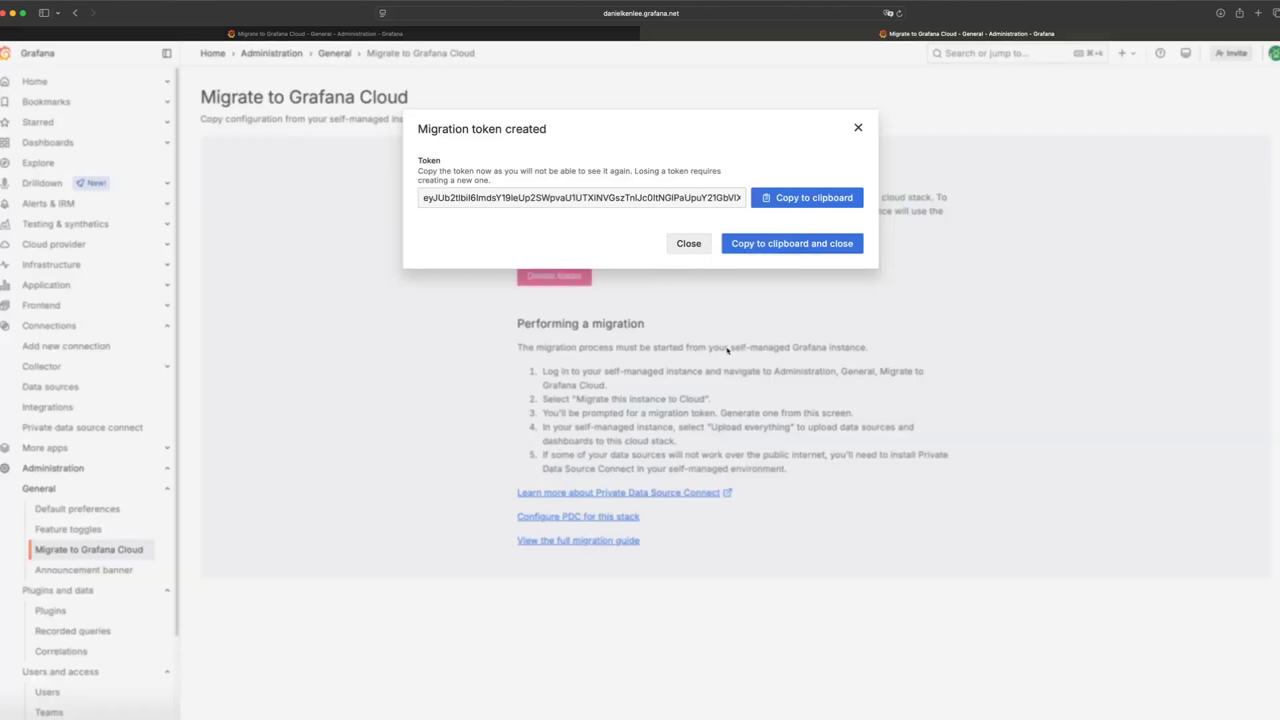
click(806, 197)
Return to the self-managed instance, paste the migration token into the connect dialog and connect to the stack
click(581, 35)
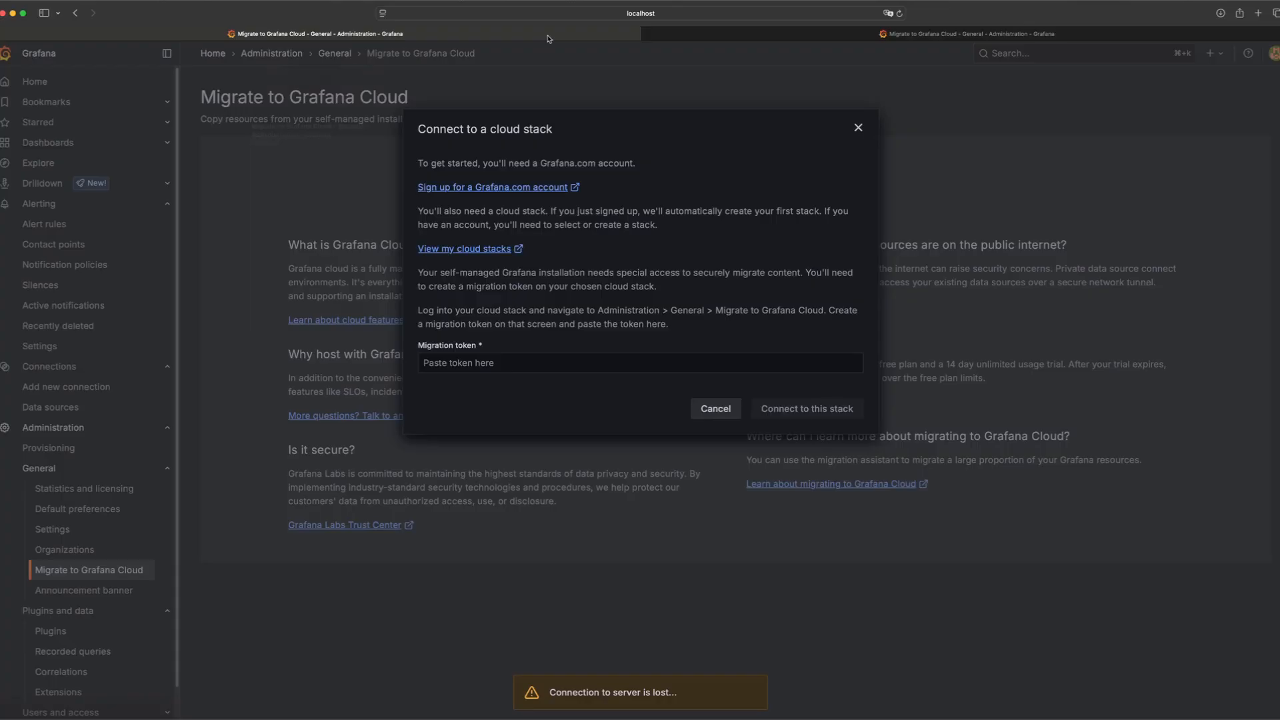
click(526, 370)
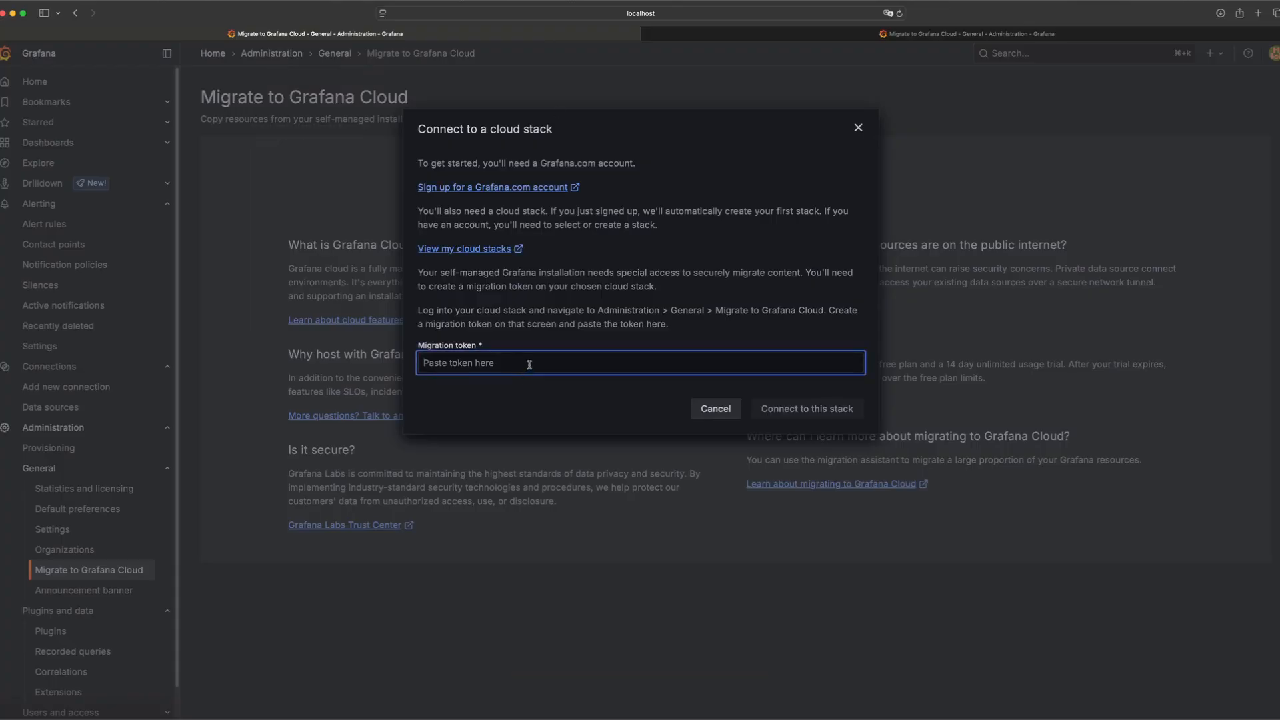
right_click(529, 365)
click(587, 398)
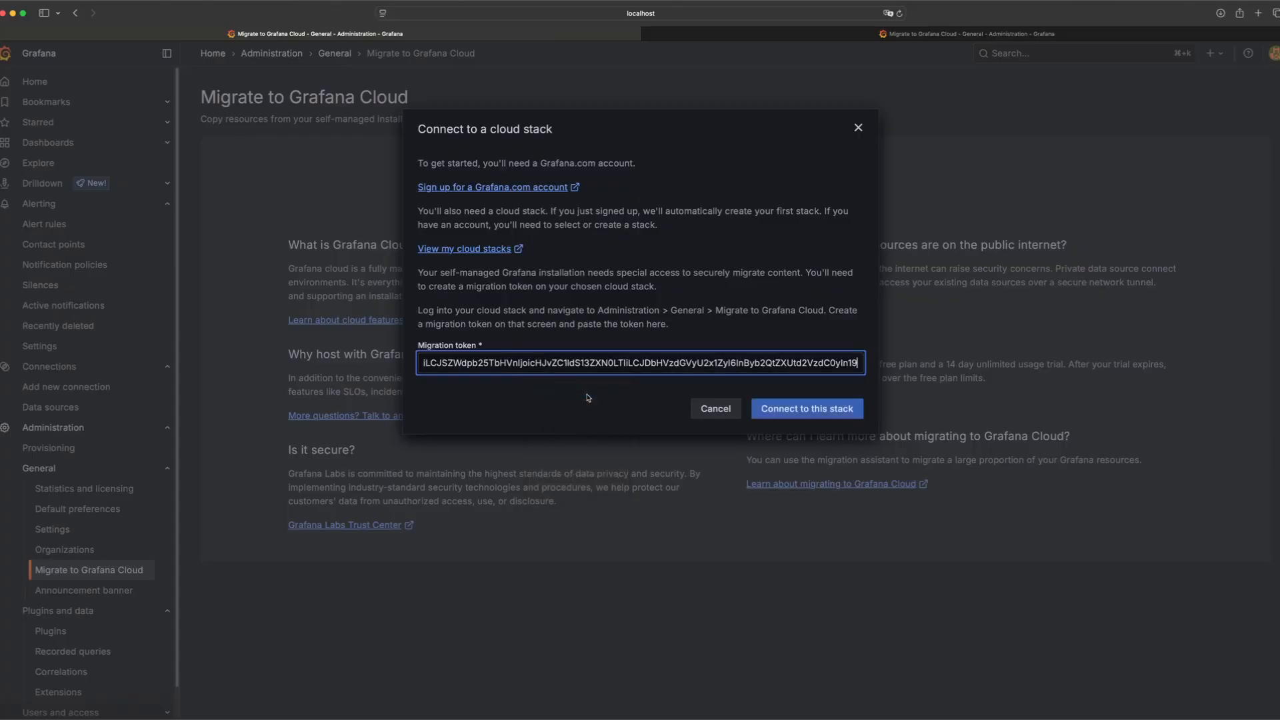
click(806, 408)
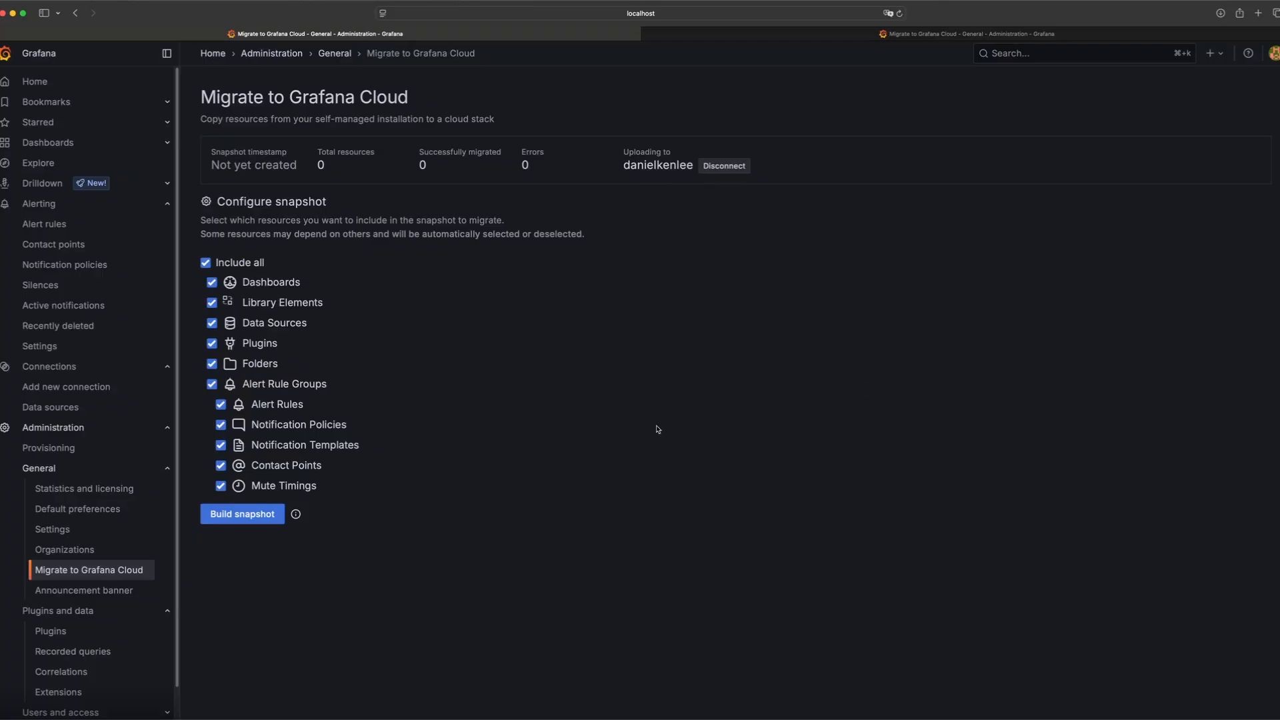
drag(242, 383, 325, 490)
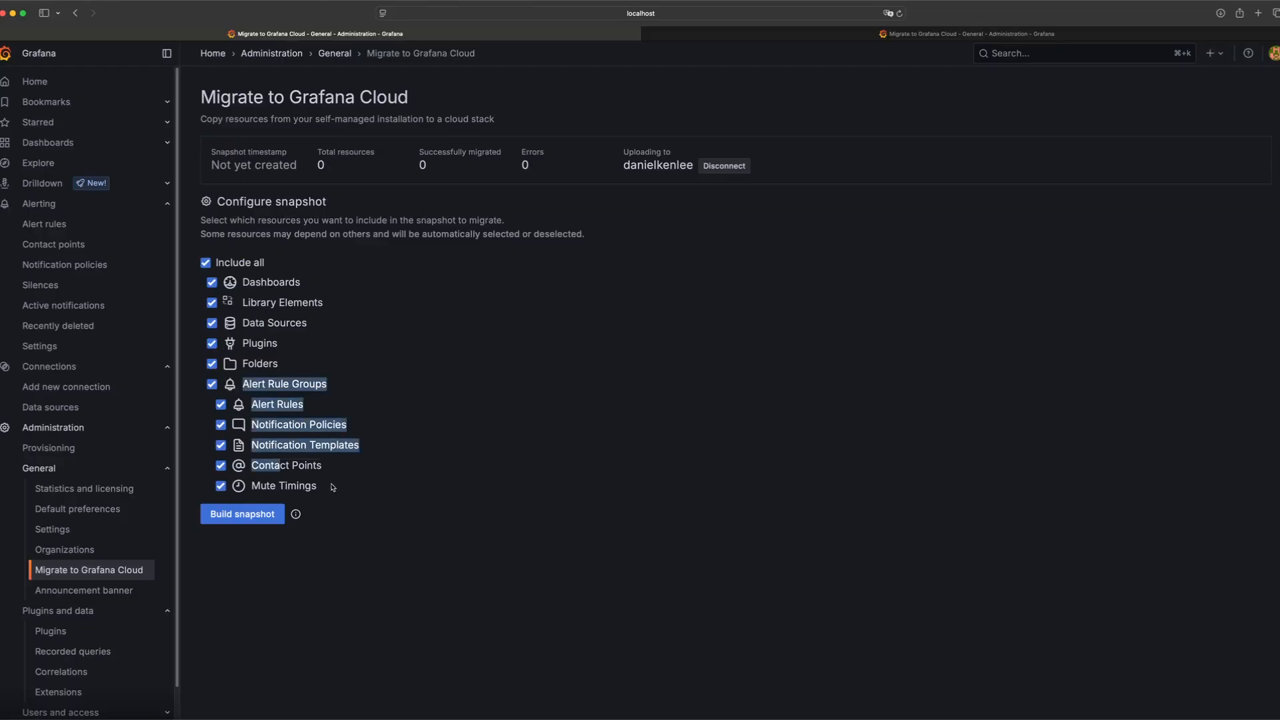
click(392, 391)
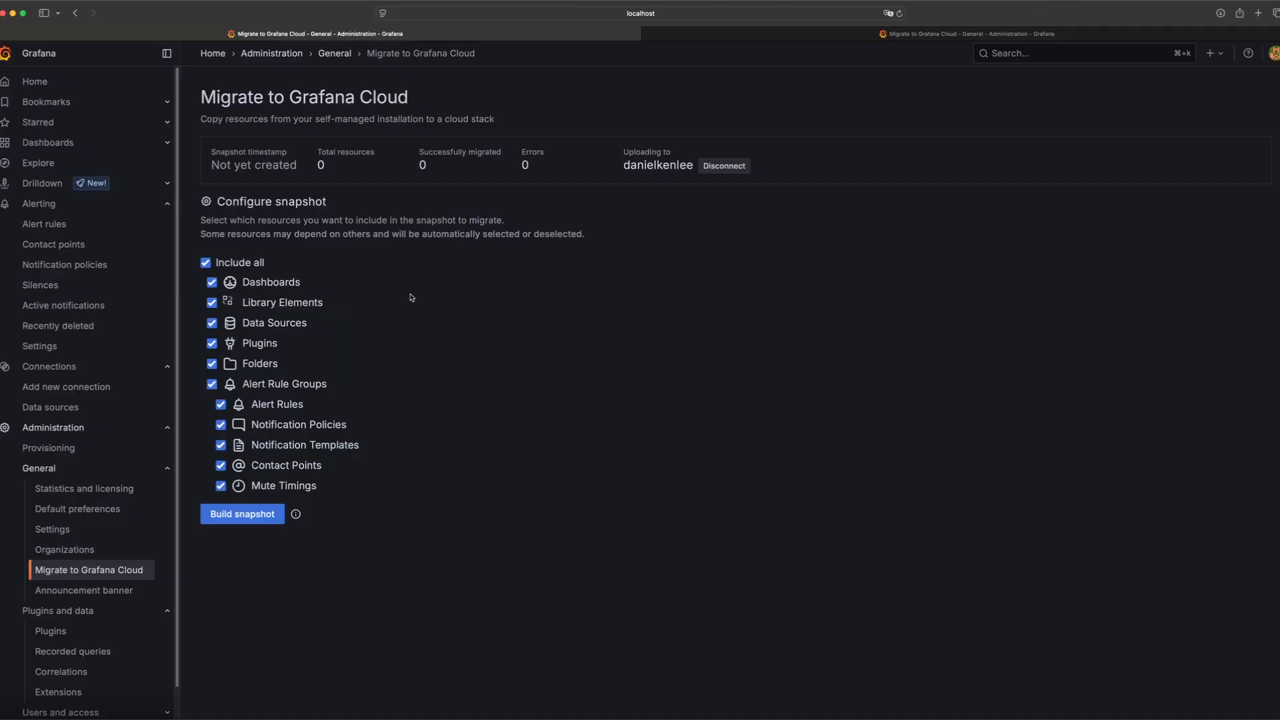
Toggle resource types in the snapshot configuration, leaving all included, and build the snapshot
click(206, 262)
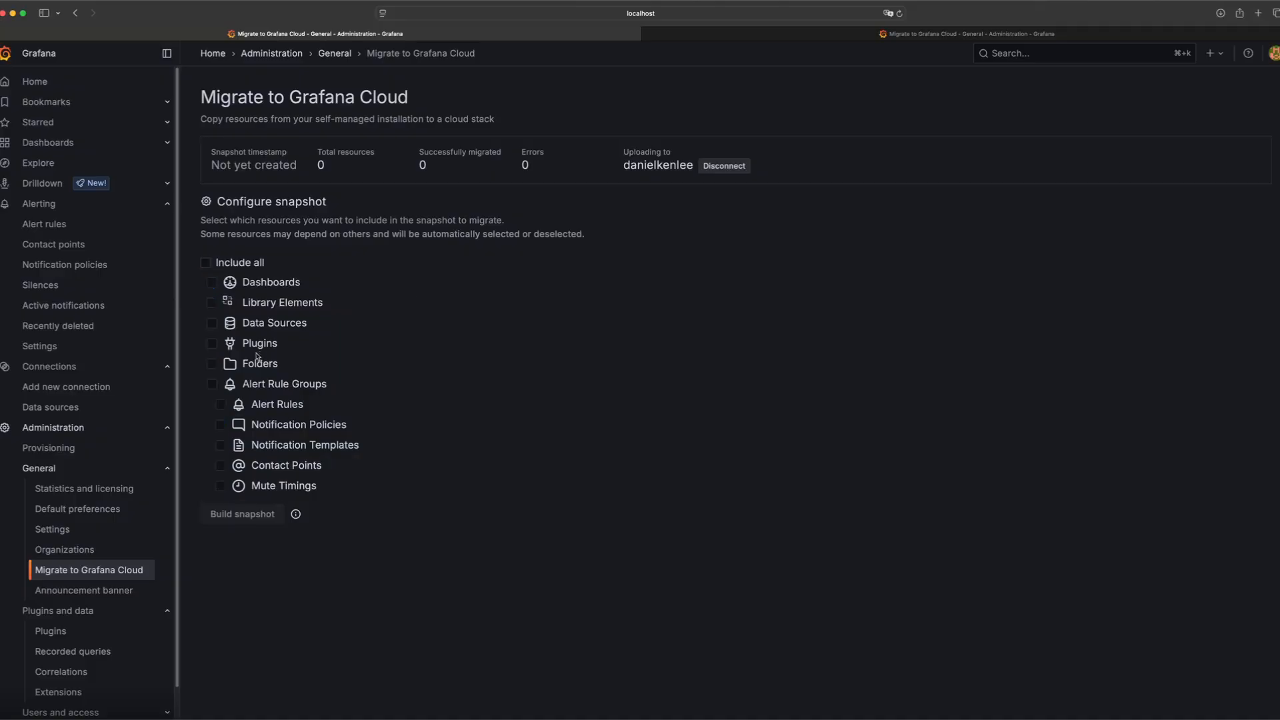
click(212, 344)
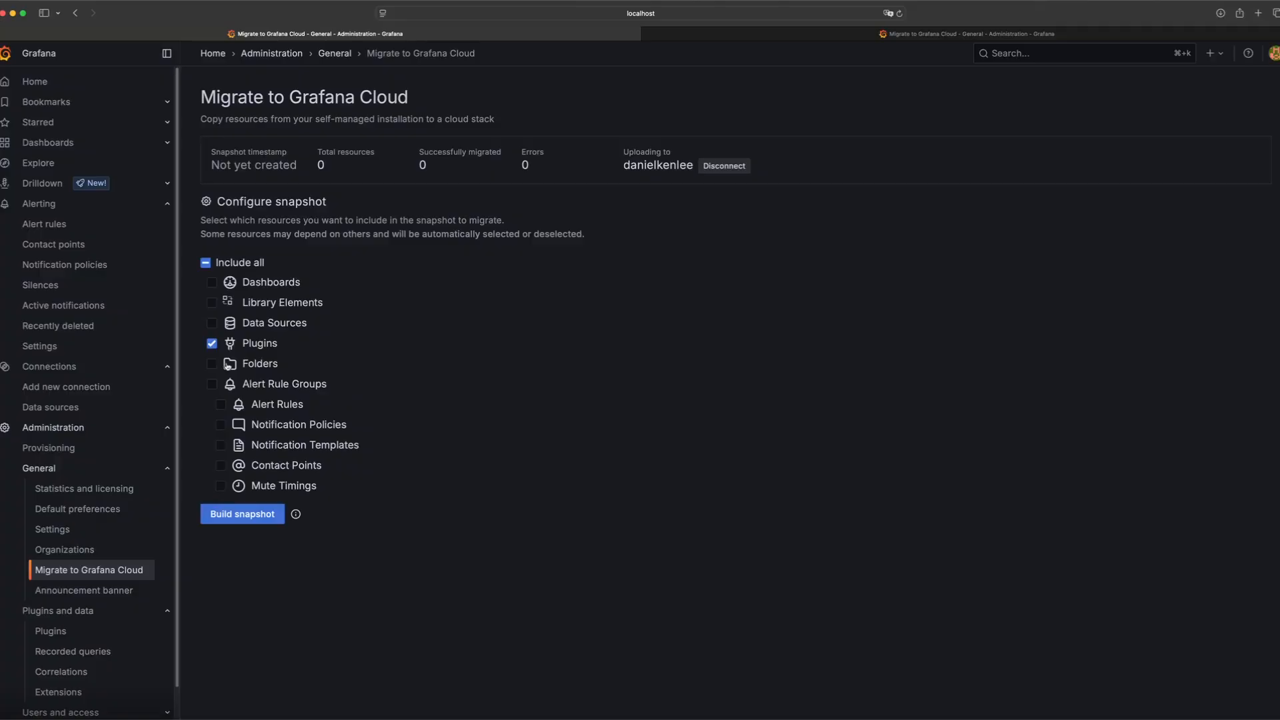
click(212, 364)
click(205, 263)
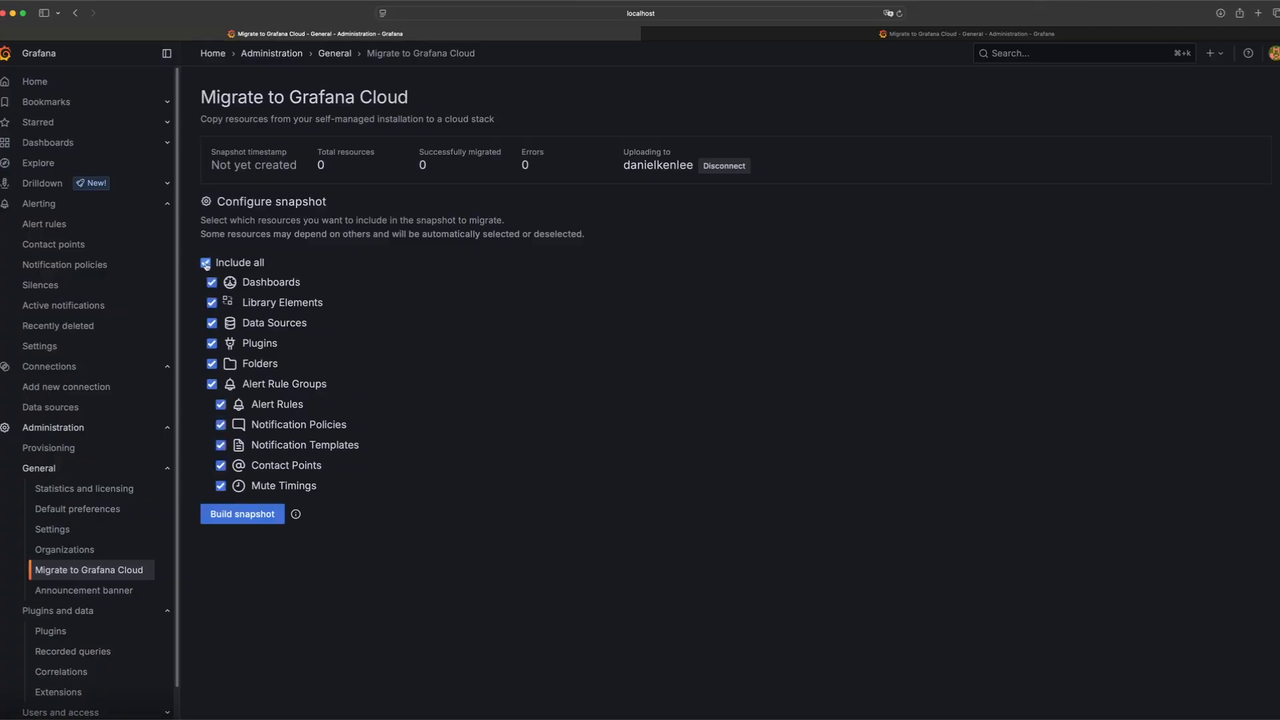
click(256, 521)
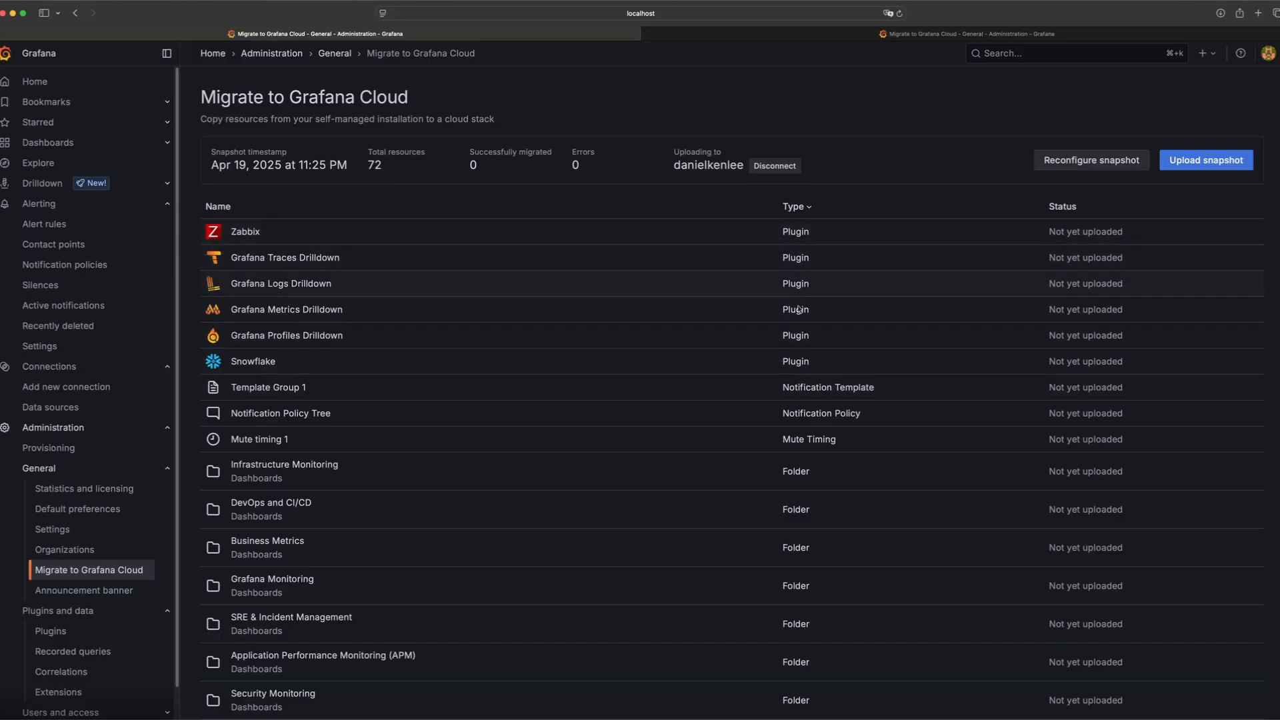
Review the snapshot's resource list and upload the snapshot to the cloud stack
scroll(878, 430, down, 1)
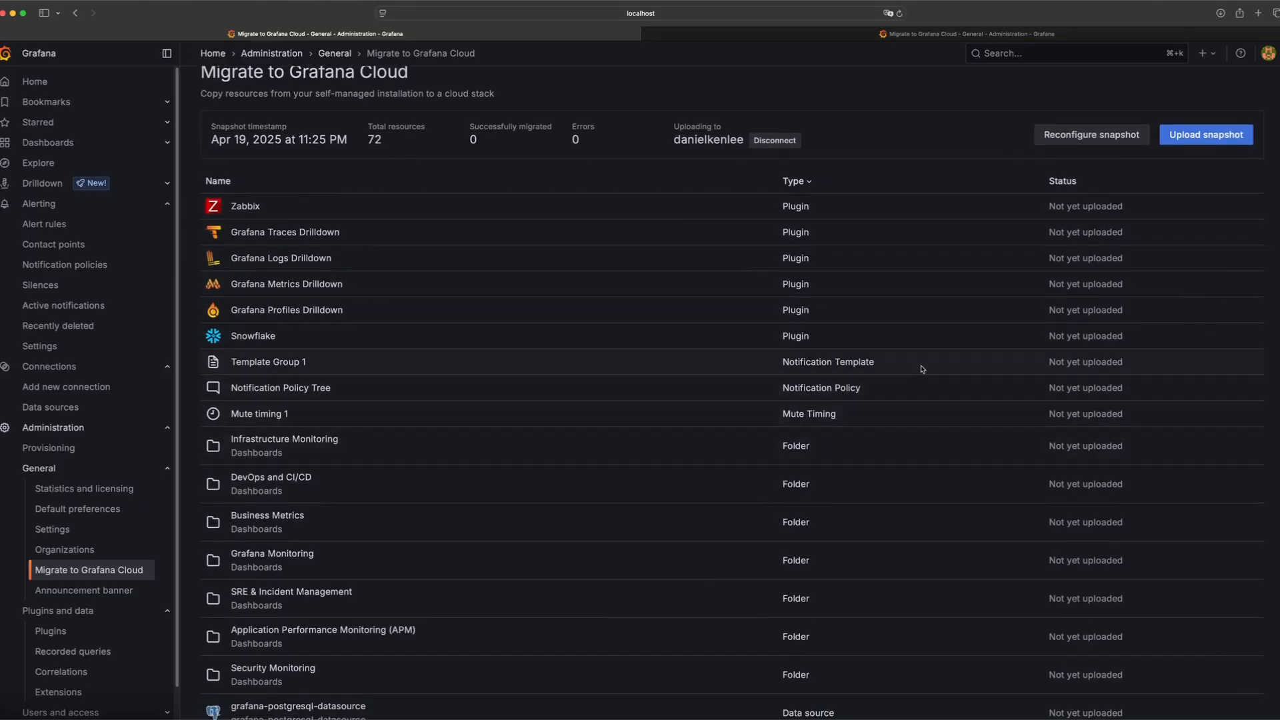
scroll(921, 413, down, 4)
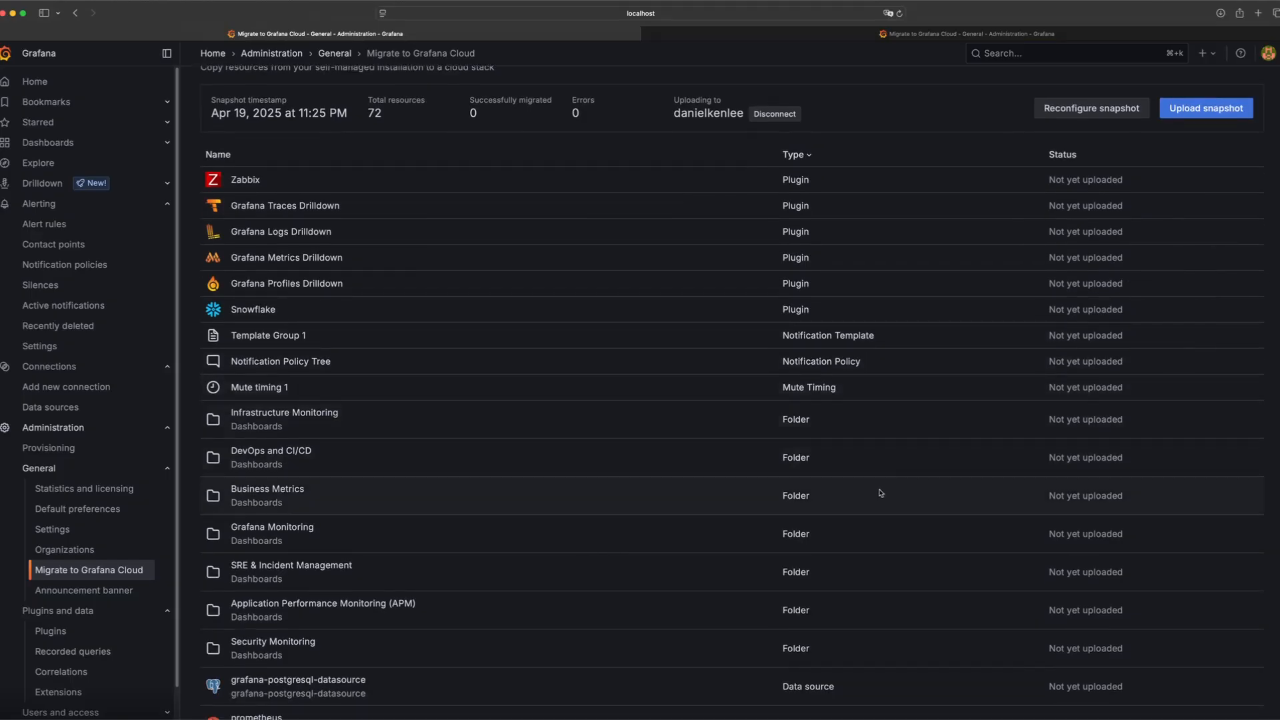
scroll(935, 491, down, 2)
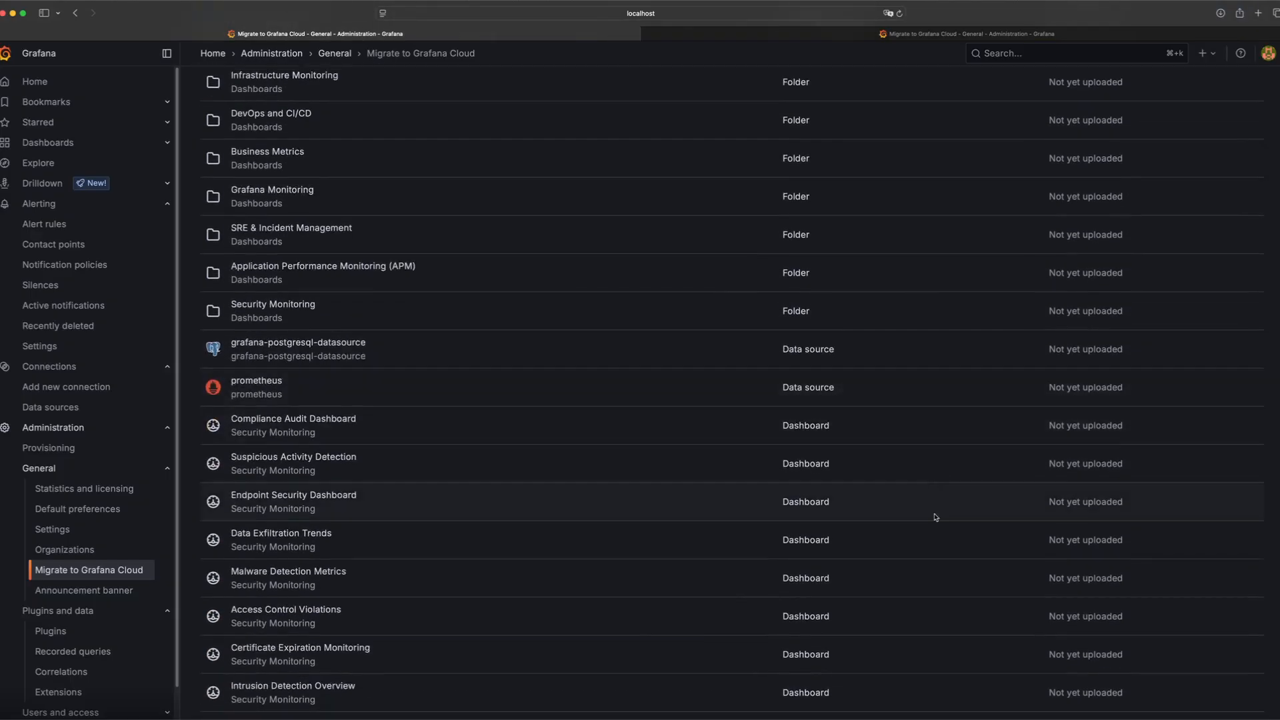
scroll(879, 515, up, 6)
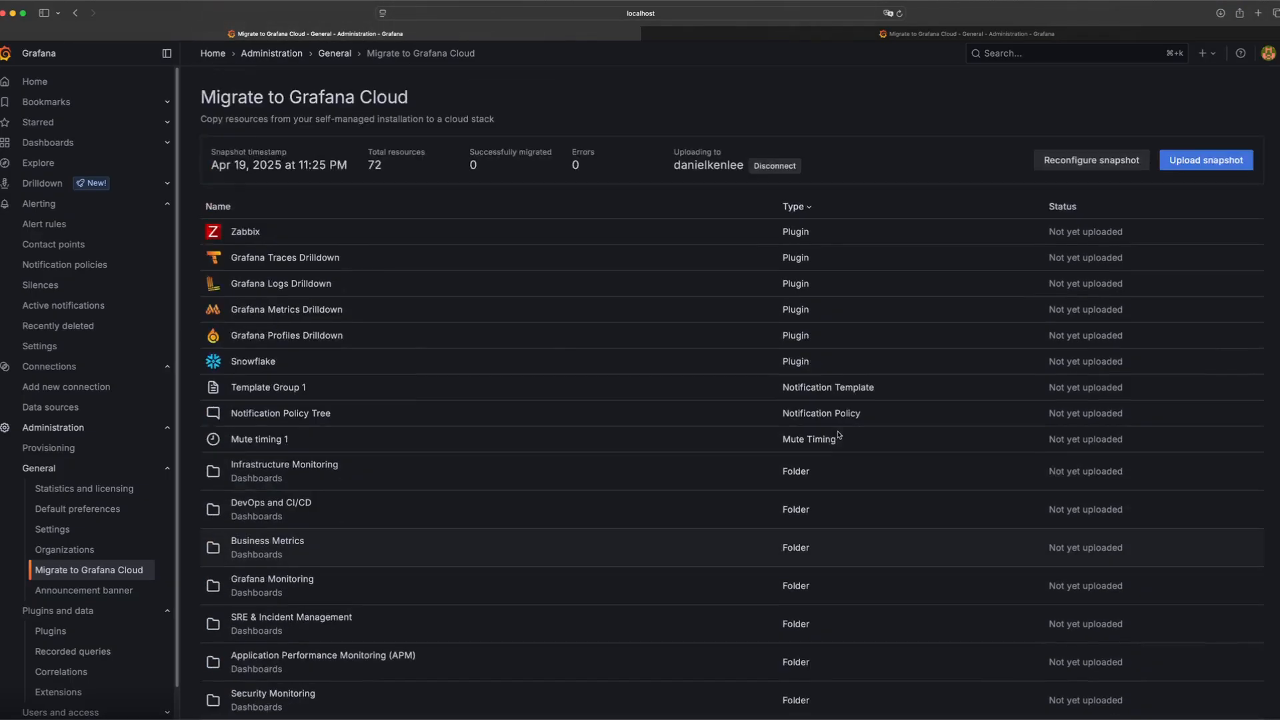
click(1207, 162)
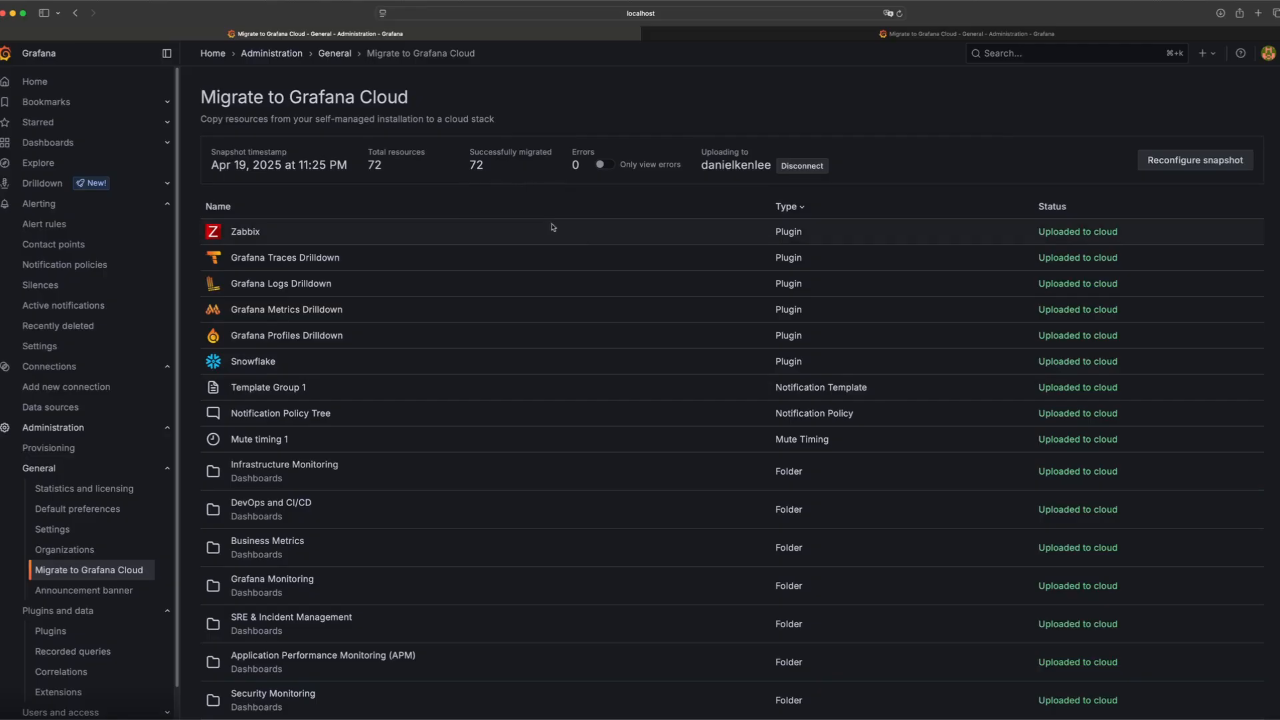
Sort the migrated resources by name and by type, and toggle the filter to view only errors
click(232, 208)
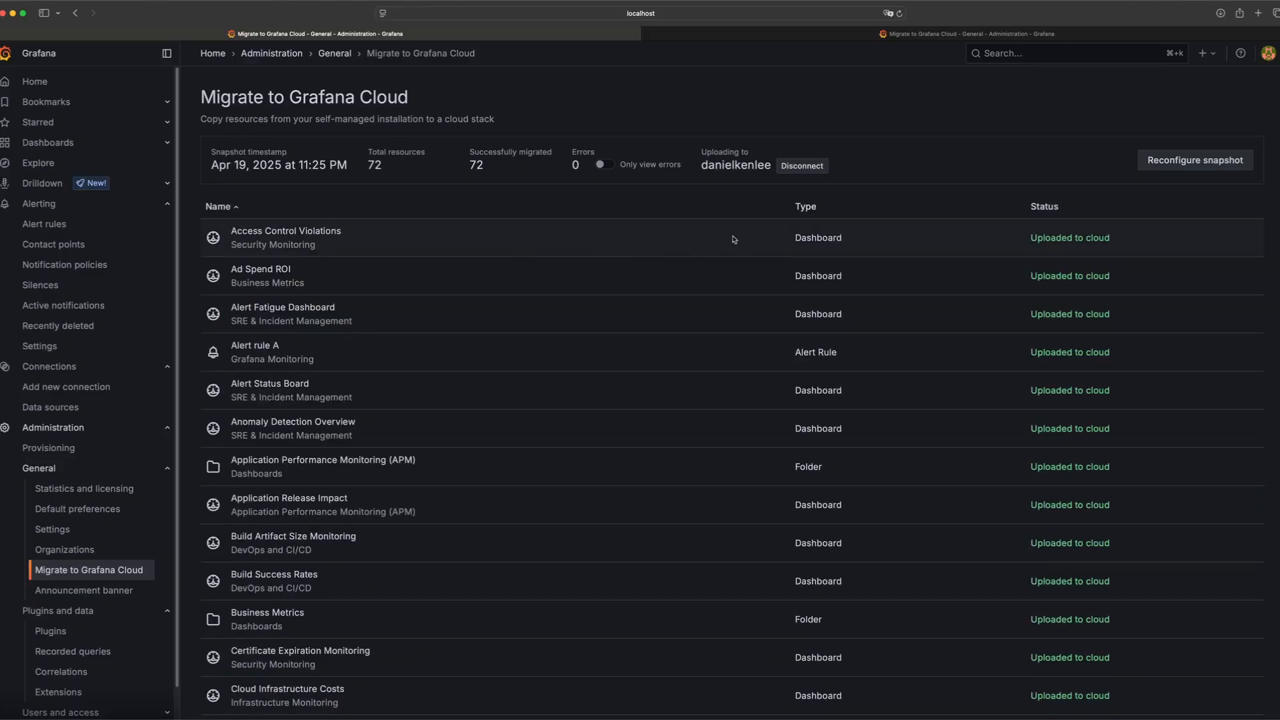
click(818, 209)
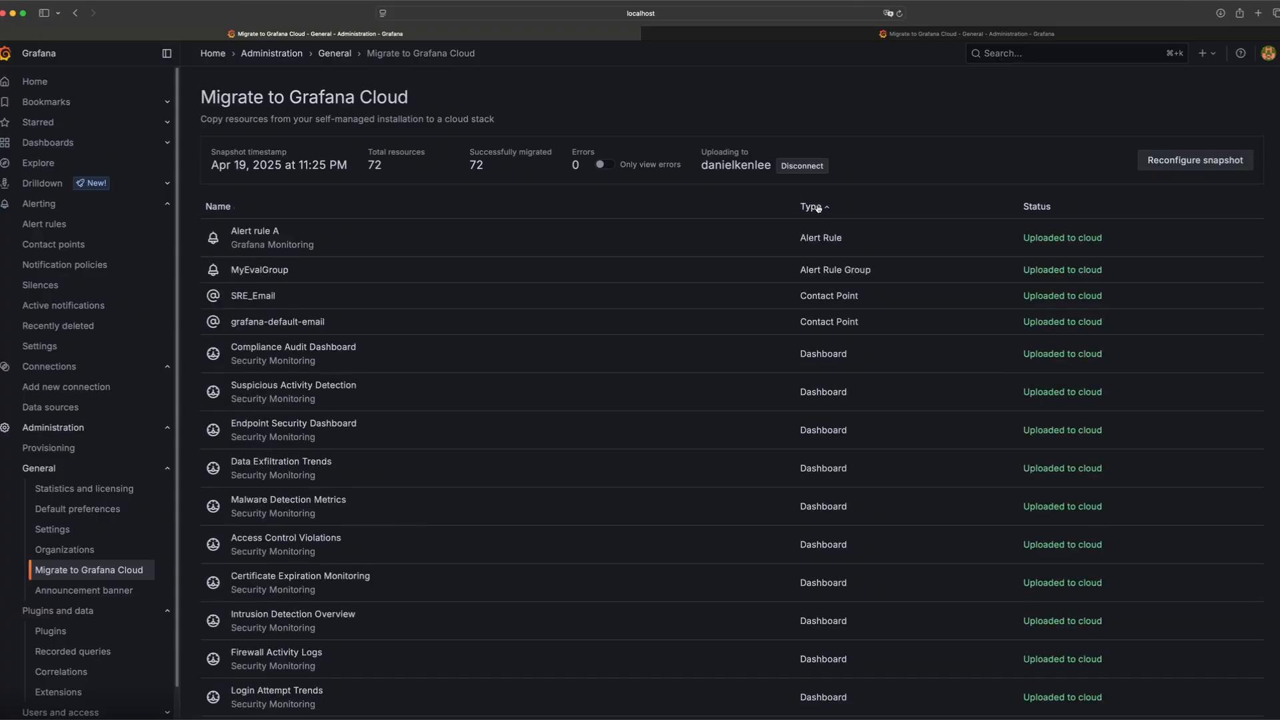
click(604, 165)
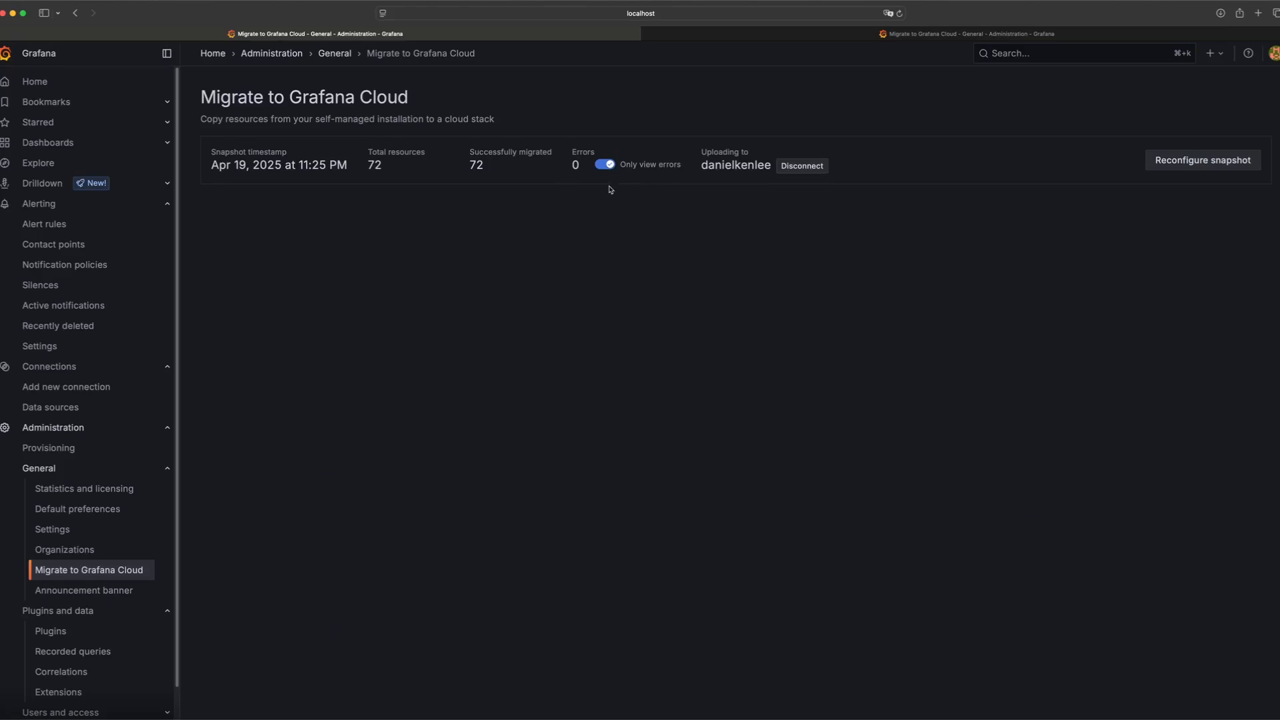
click(605, 165)
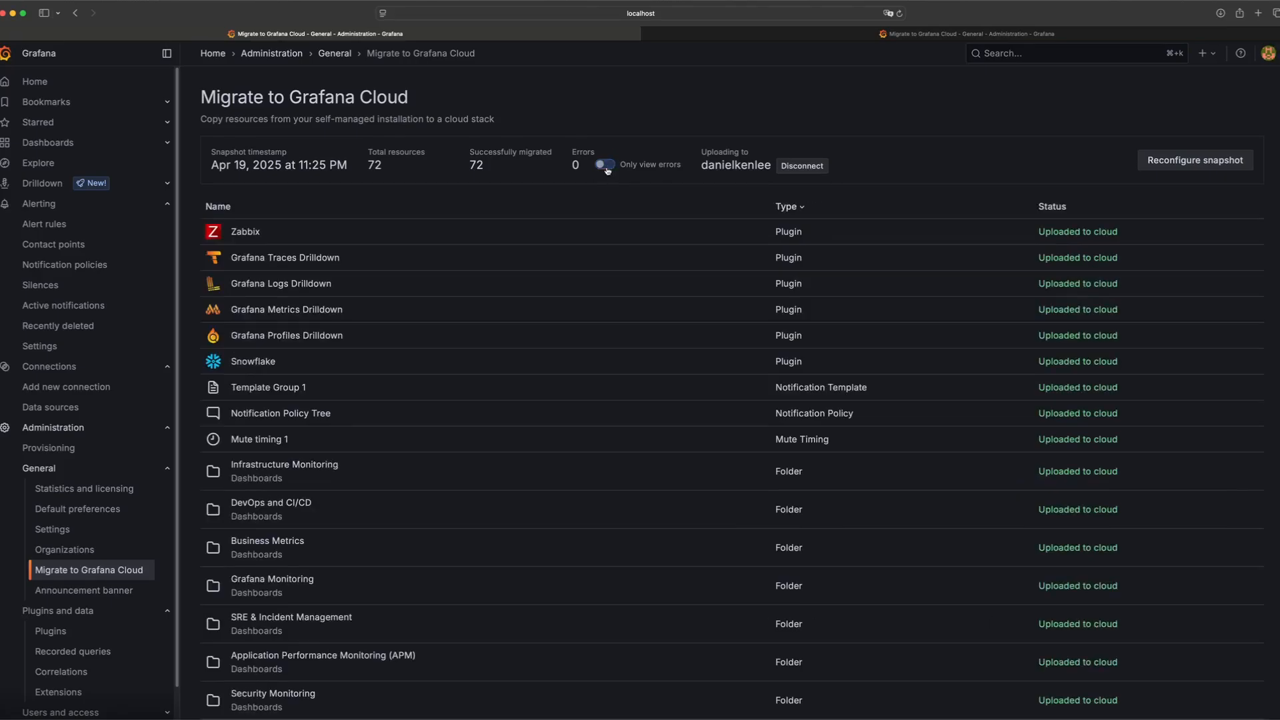
Switch to the cloud stack tab, open the dashboards list and reload the page
click(935, 34)
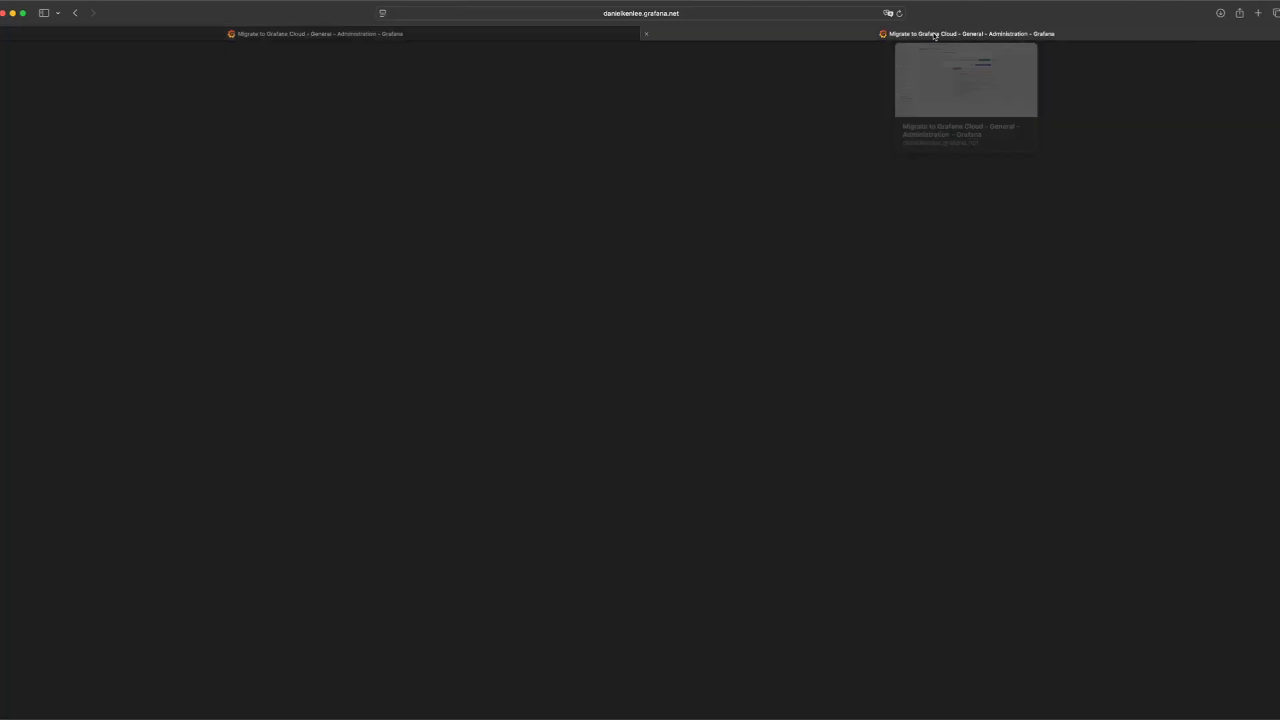
click(857, 125)
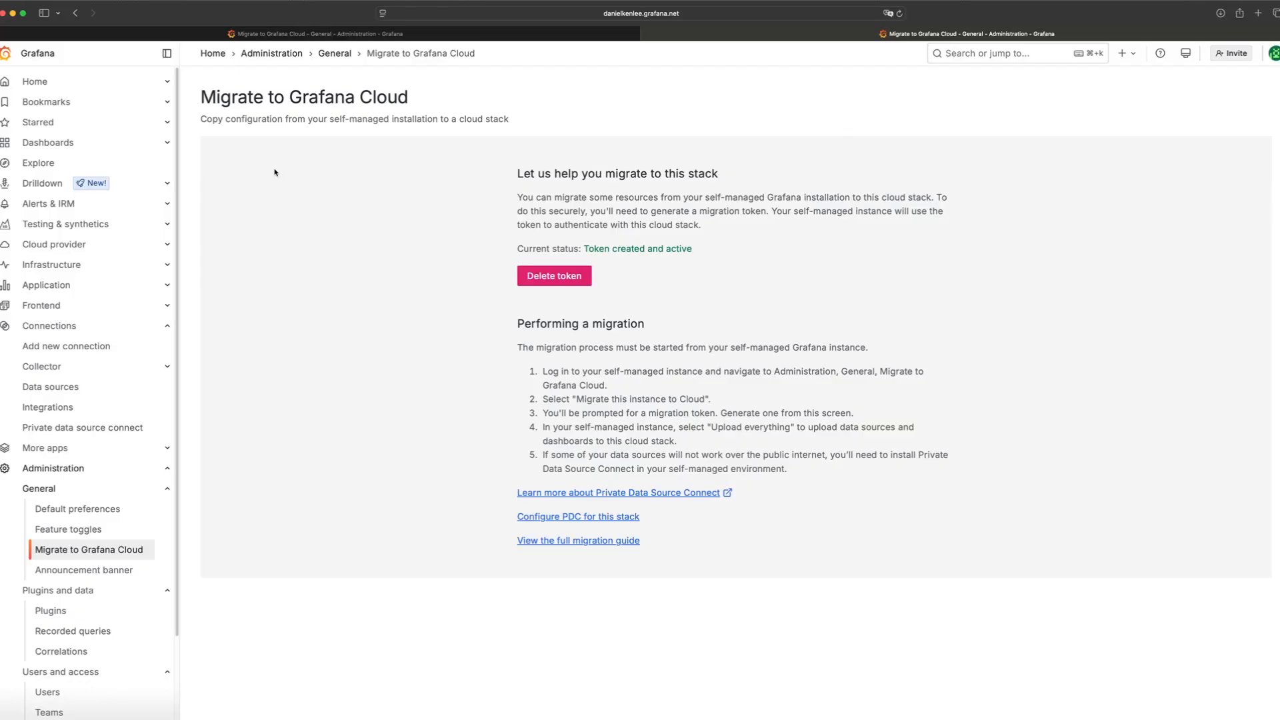
click(80, 144)
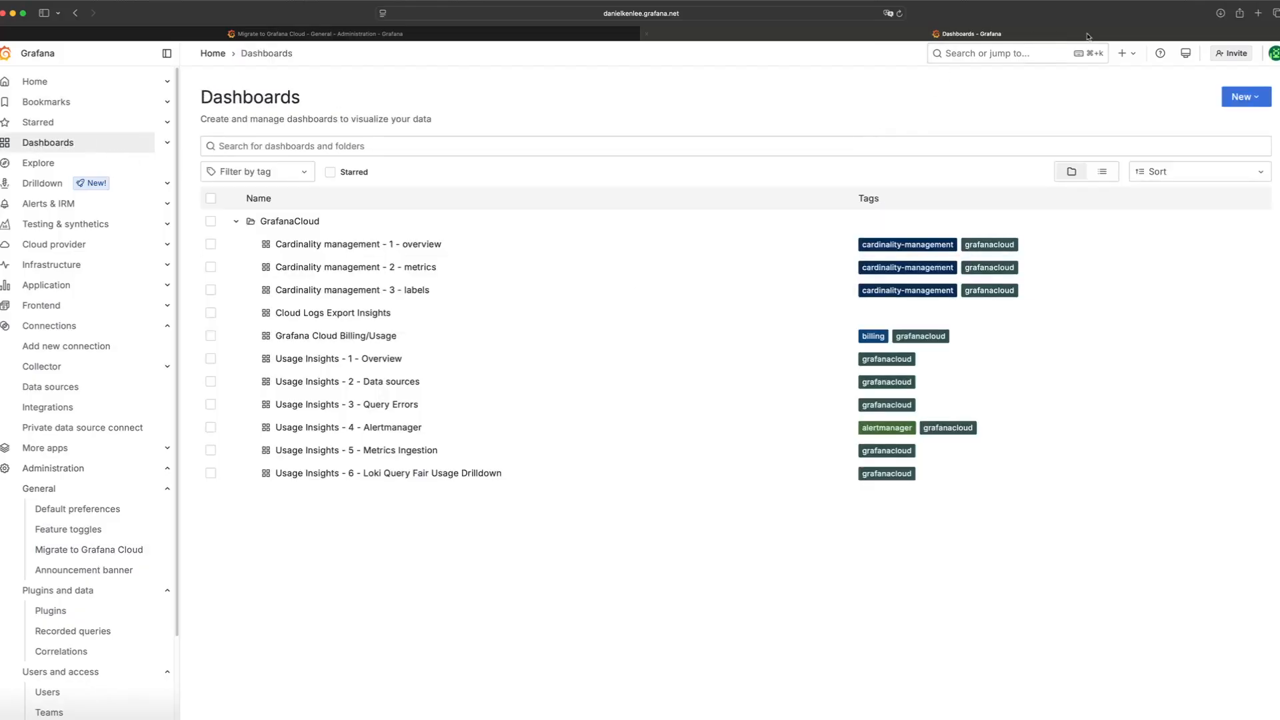
click(899, 14)
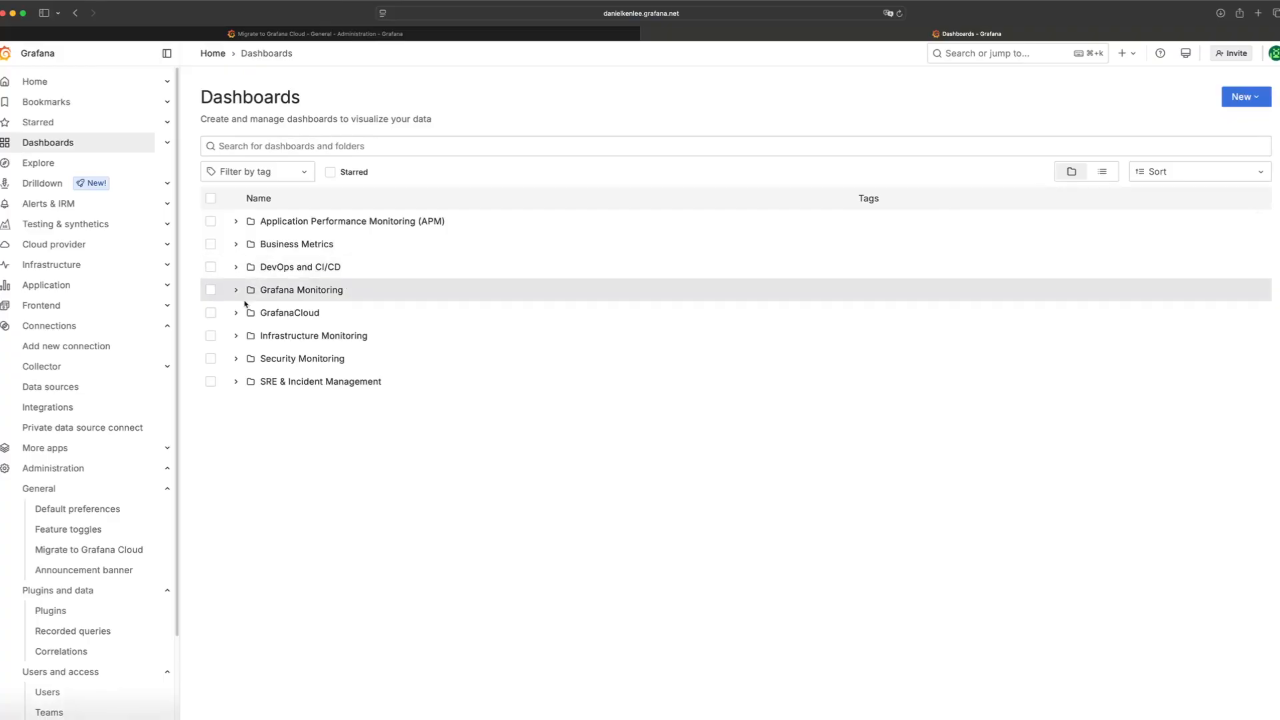
Expand the DevOps and CI/CD and Business Metrics folders to inspect the migrated dashboards
click(236, 266)
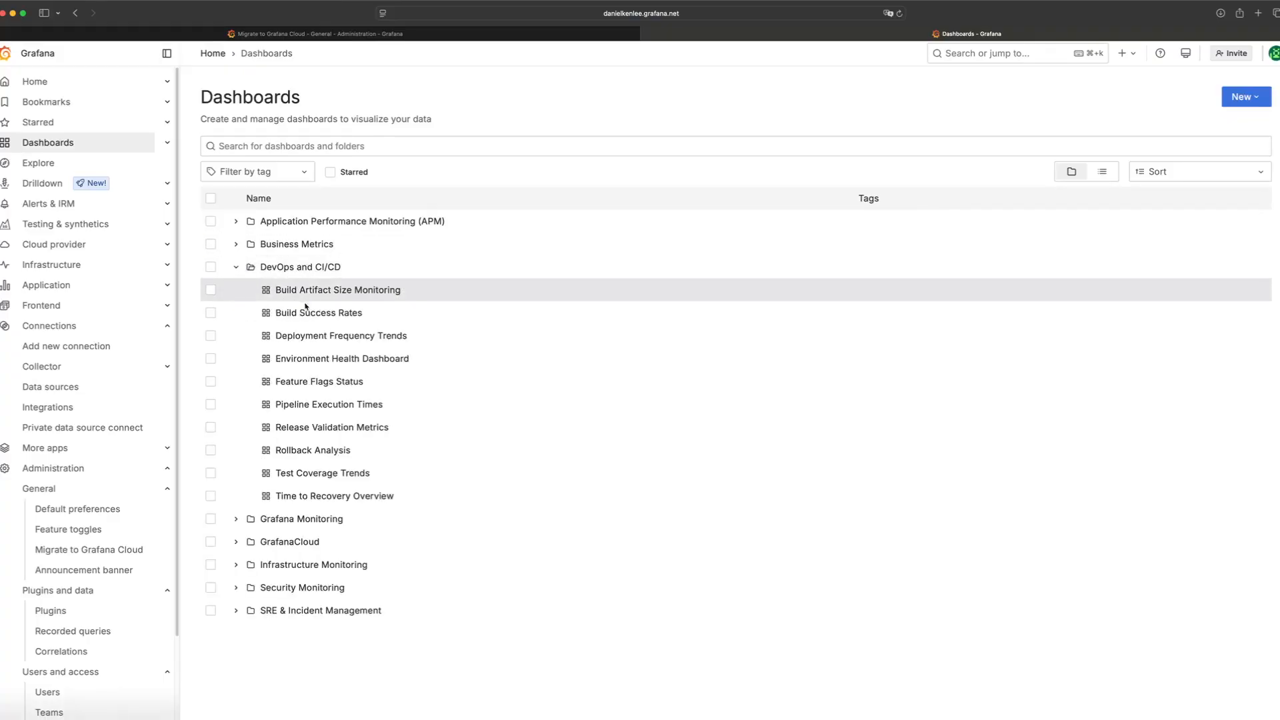
click(236, 244)
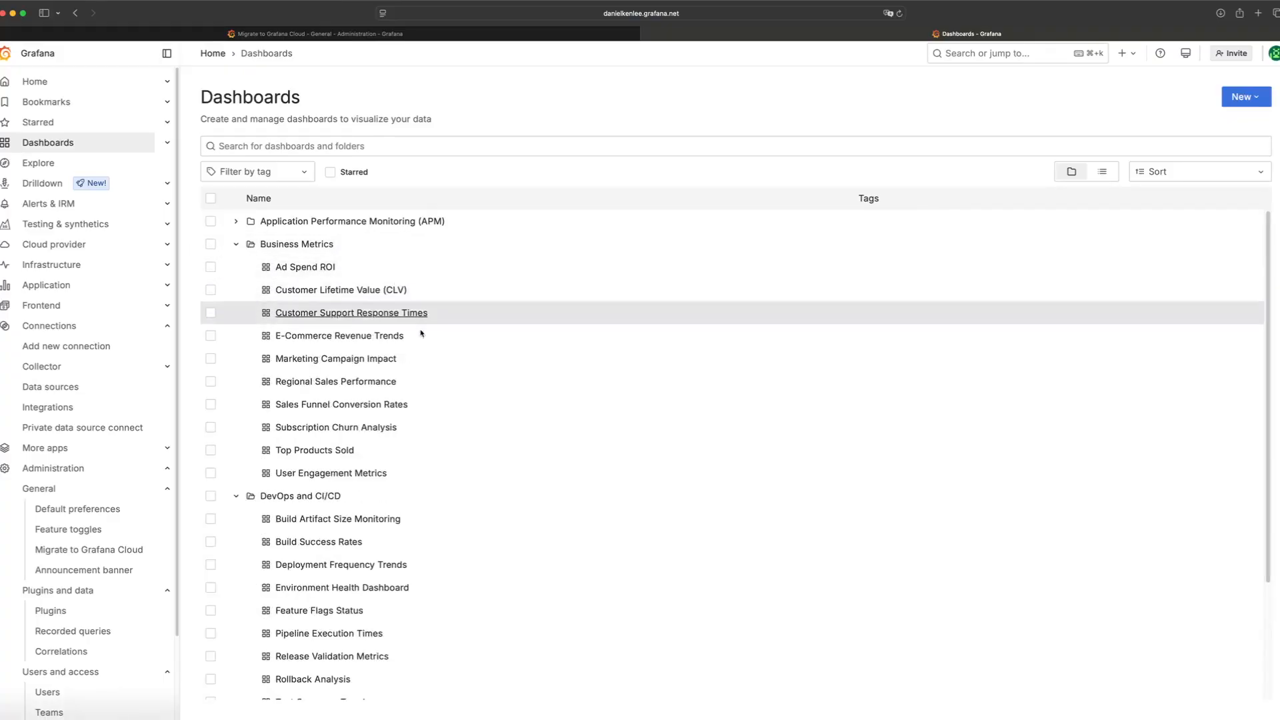
scroll(618, 463, down, 1)
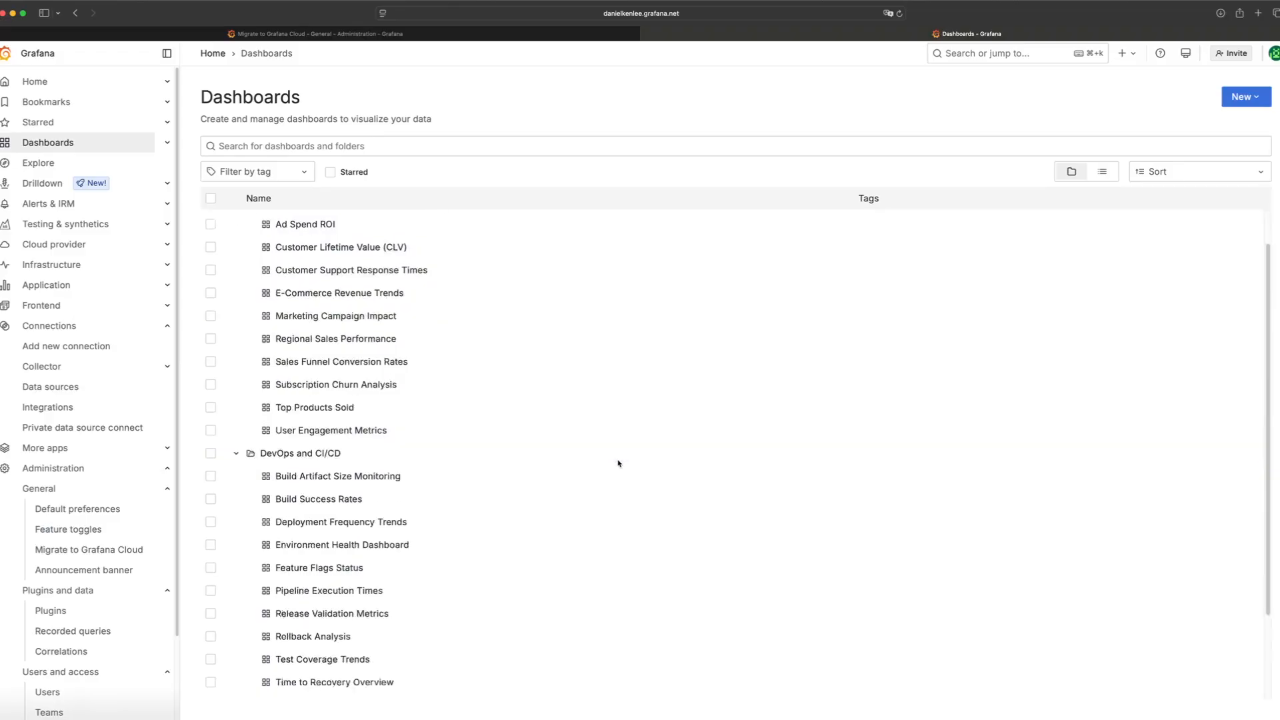
scroll(618, 463, down, 3)
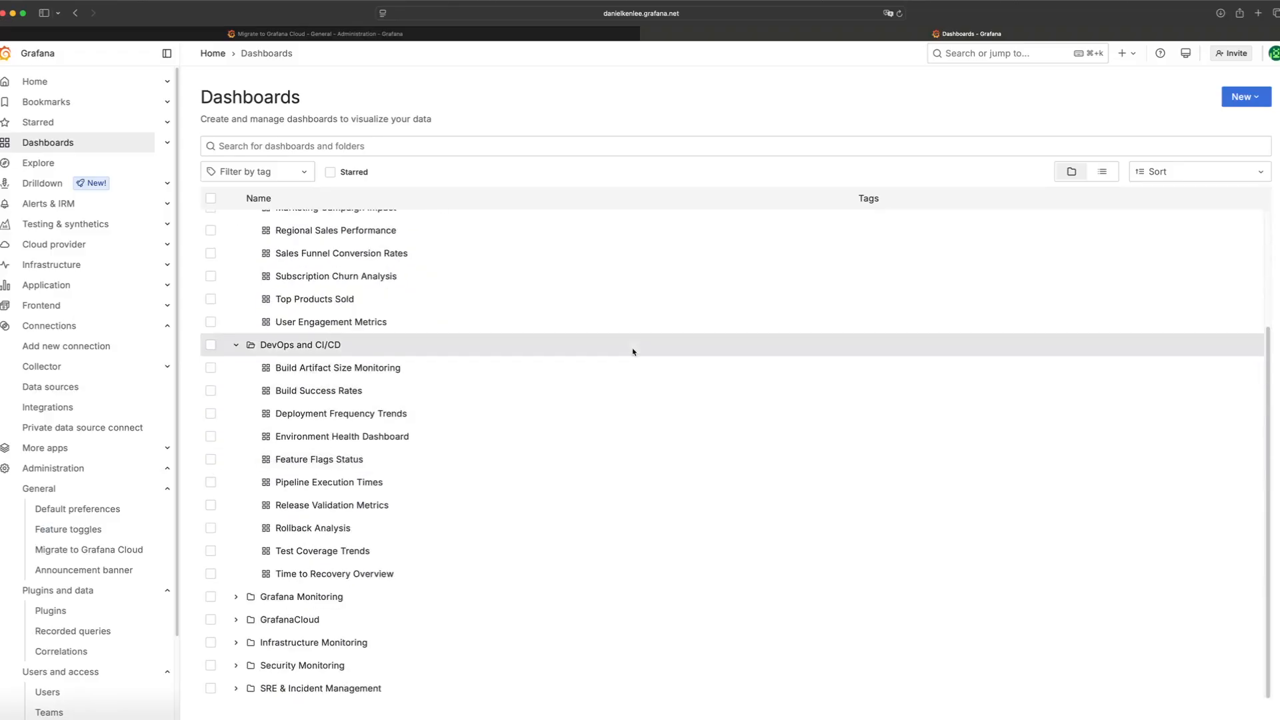
Open the cloud stack's alert rules and expand the migrated Grafana Monitoring rule group
click(68, 209)
click(109, 223)
click(275, 194)
click(206, 335)
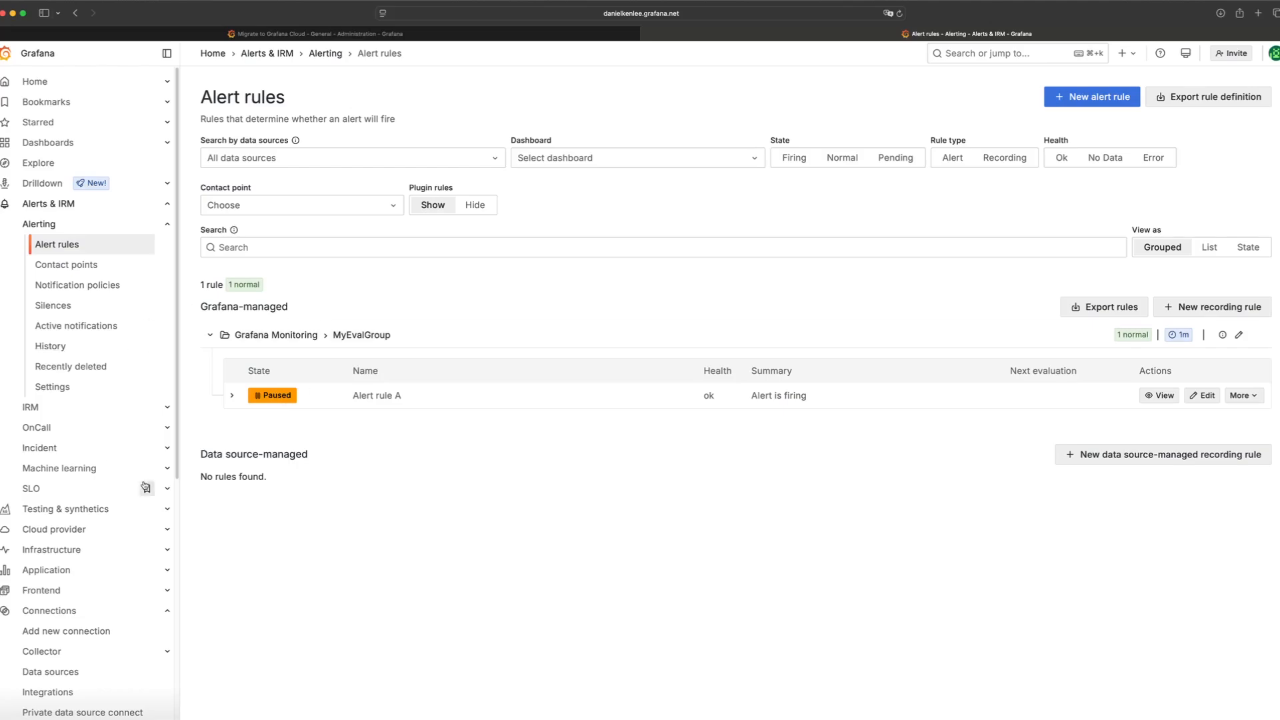
Inspect the migrated grafana-postgresql-datasource's connection and authentication settings, then review the data sources list
click(51, 671)
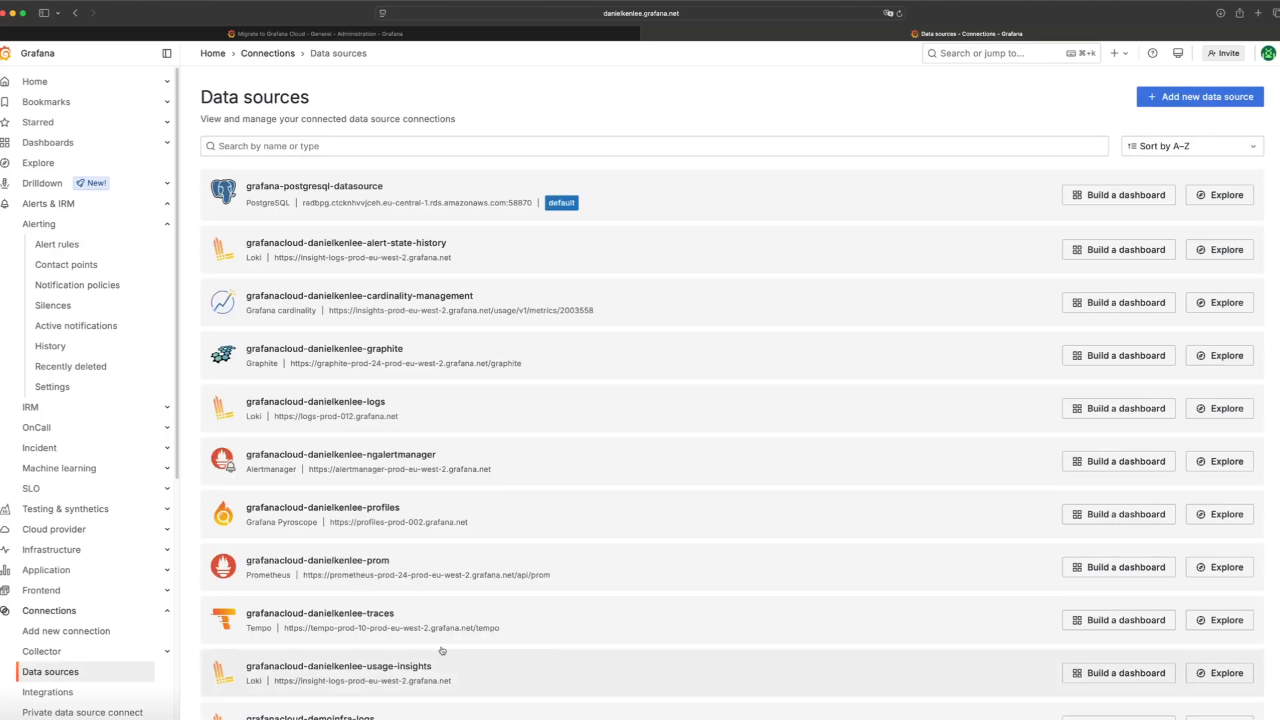
click(519, 193)
scroll(475, 402, down, 3)
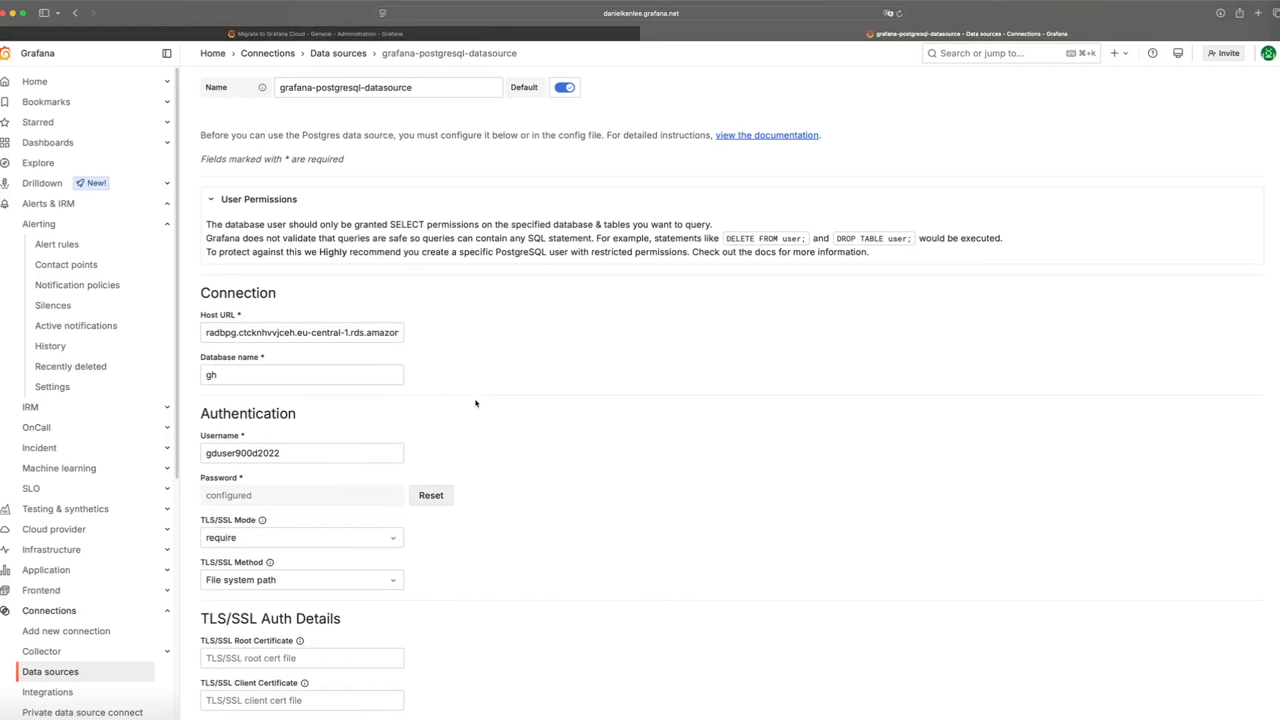
scroll(476, 402, down, 1)
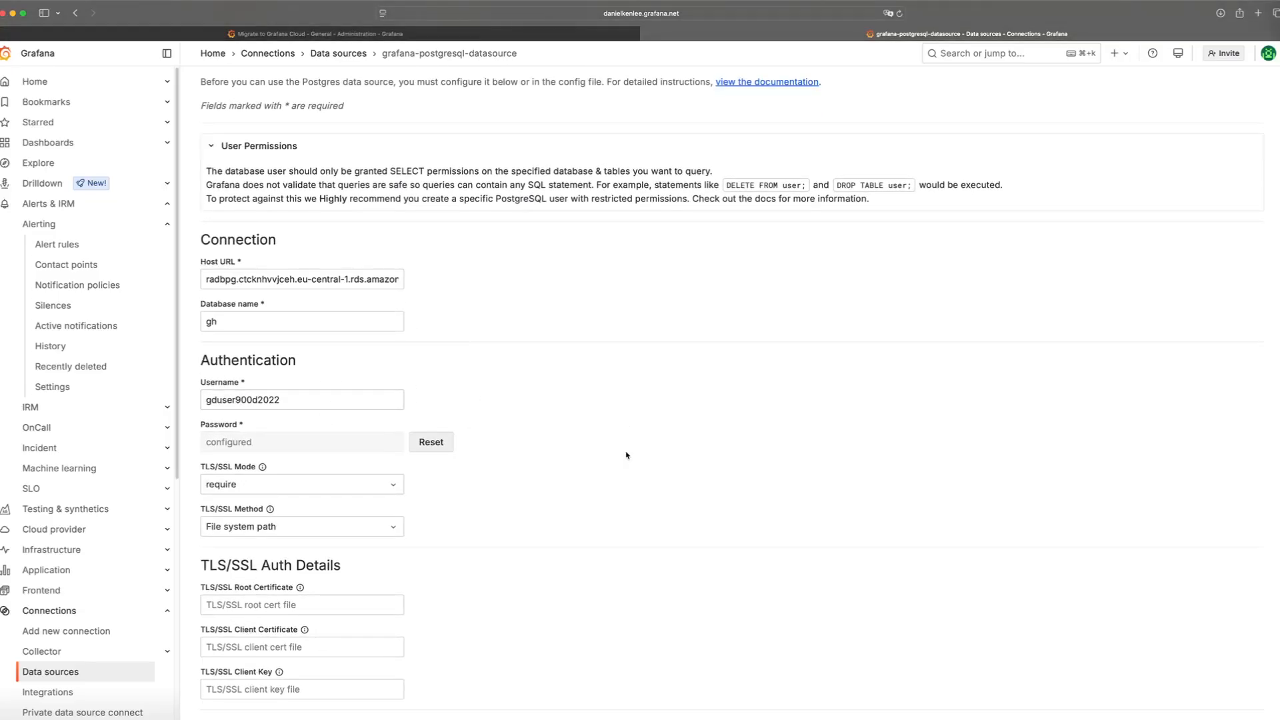
scroll(627, 455, down, 1)
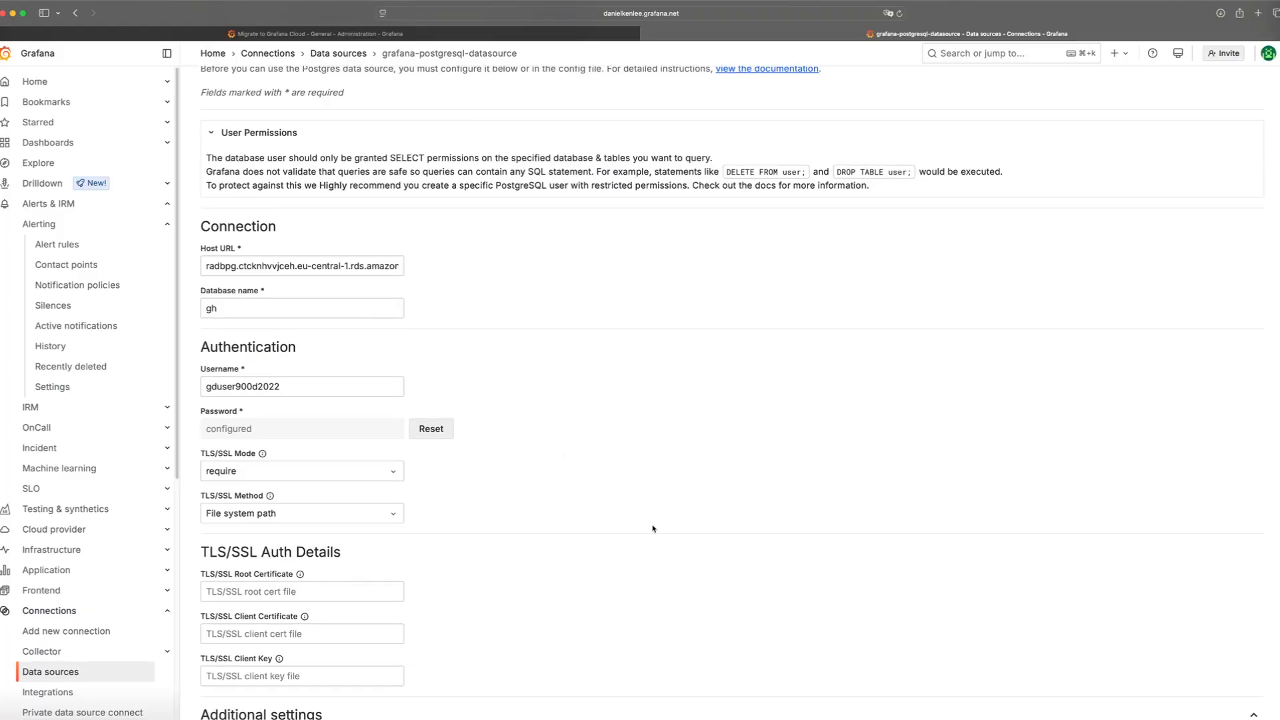
scroll(653, 529, down, 8)
click(293, 690)
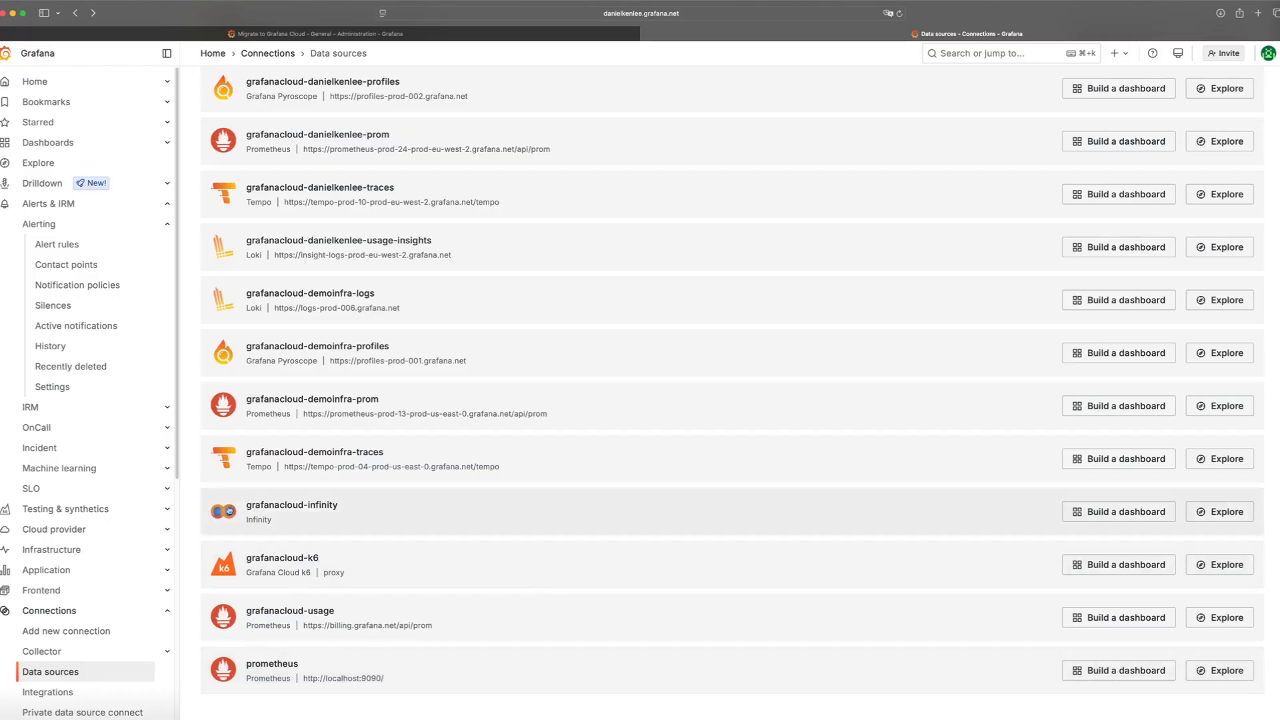
Search for the Plugins page, filter it to installed plugins and browse the plugin list
scroll(746, 213, up, 5)
click(984, 63)
text(plugi)
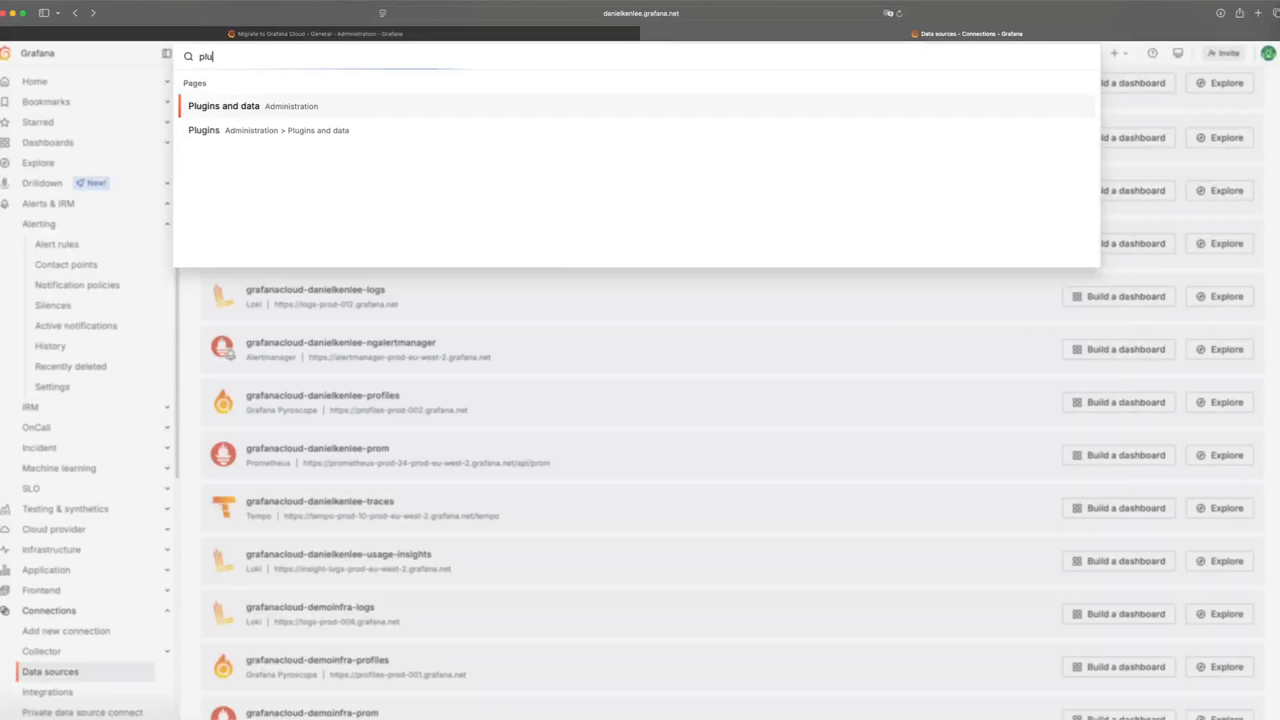
click(390, 108)
click(373, 180)
click(1154, 157)
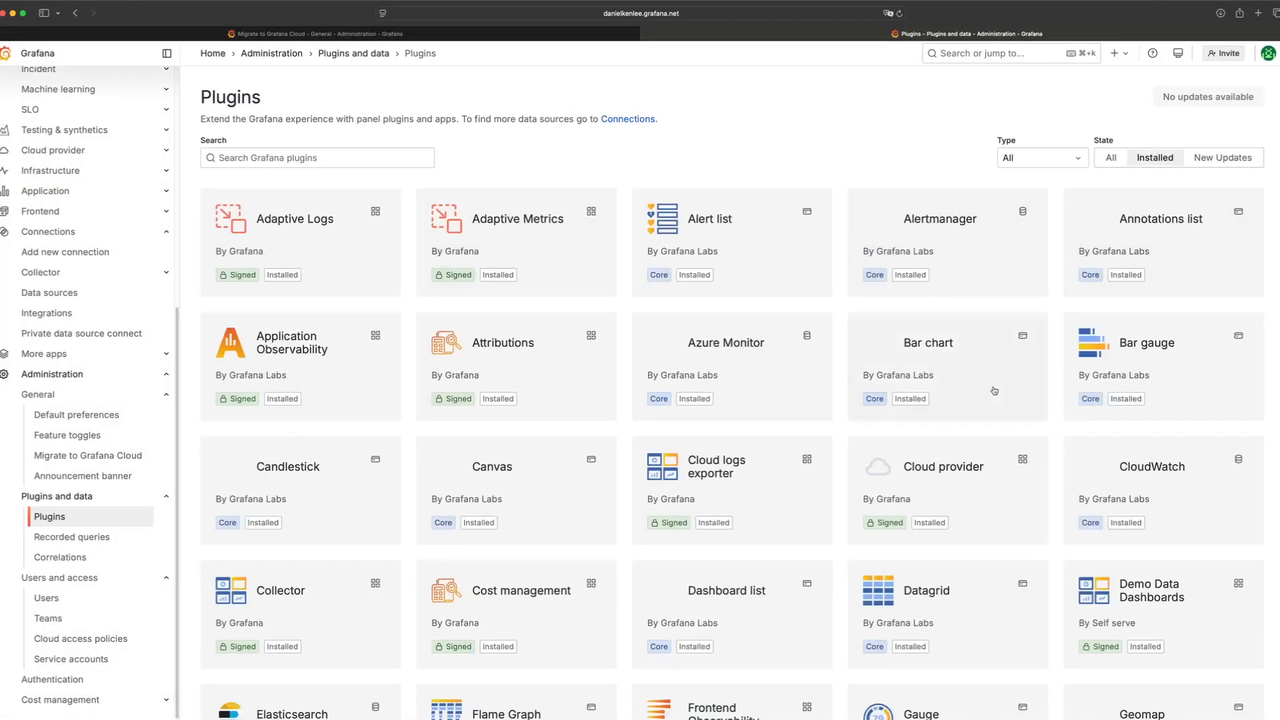
scroll(912, 599, down, 10)
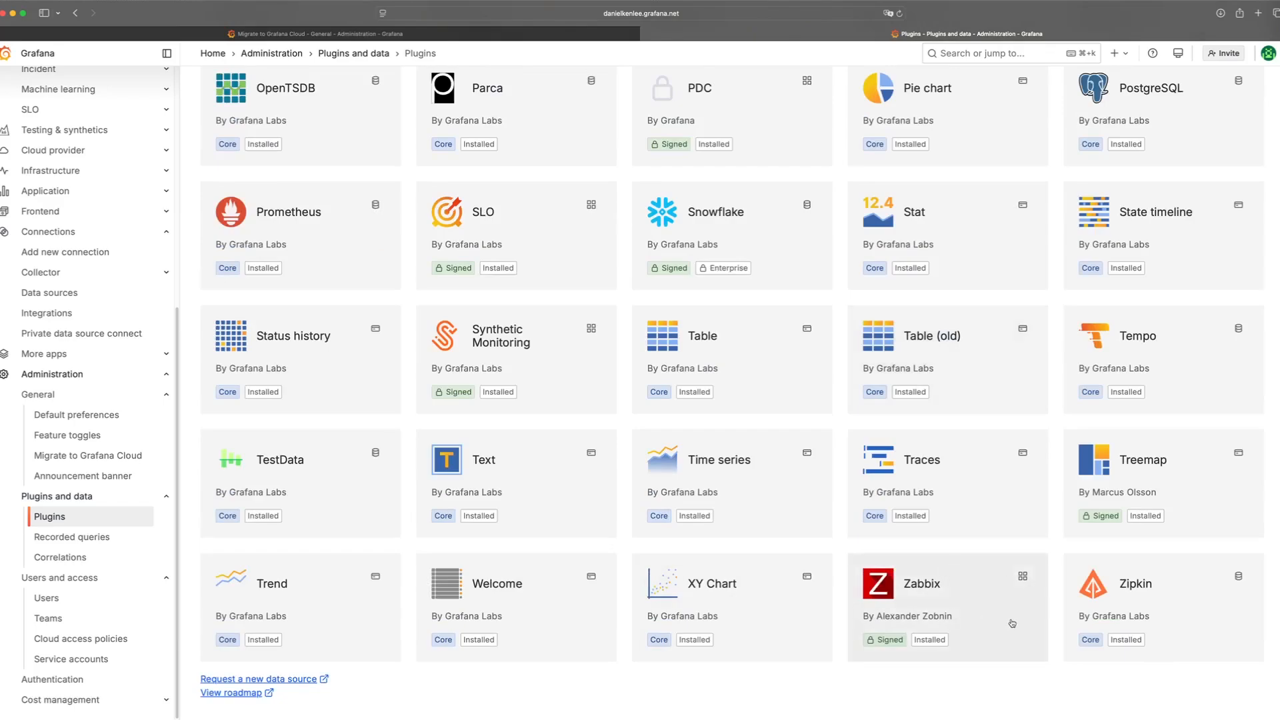